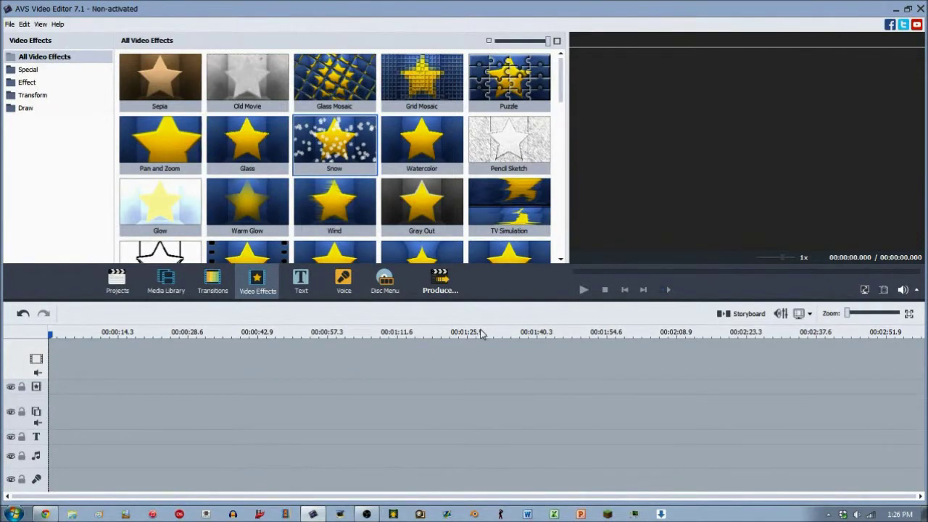
- Preview the Snow effect sample in the player, then go to the Media Library
left_click(332, 148)
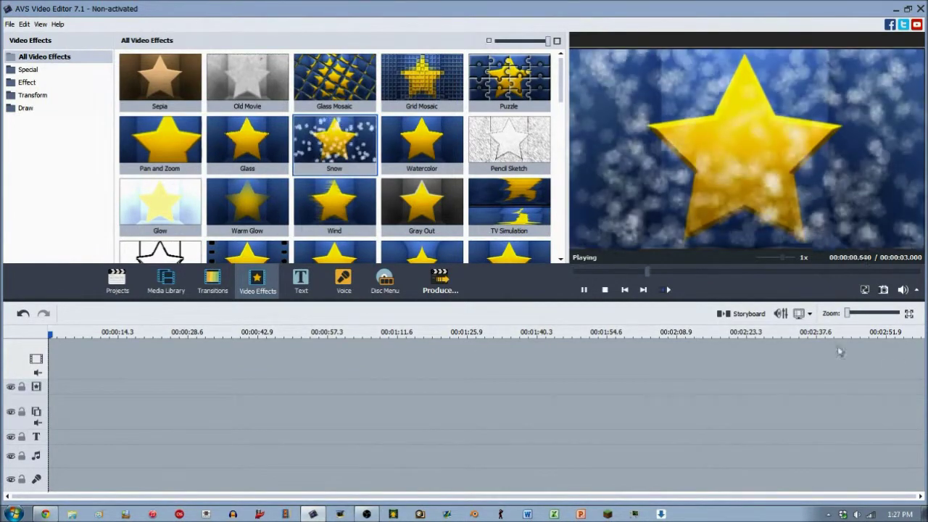
left_click(160, 285)
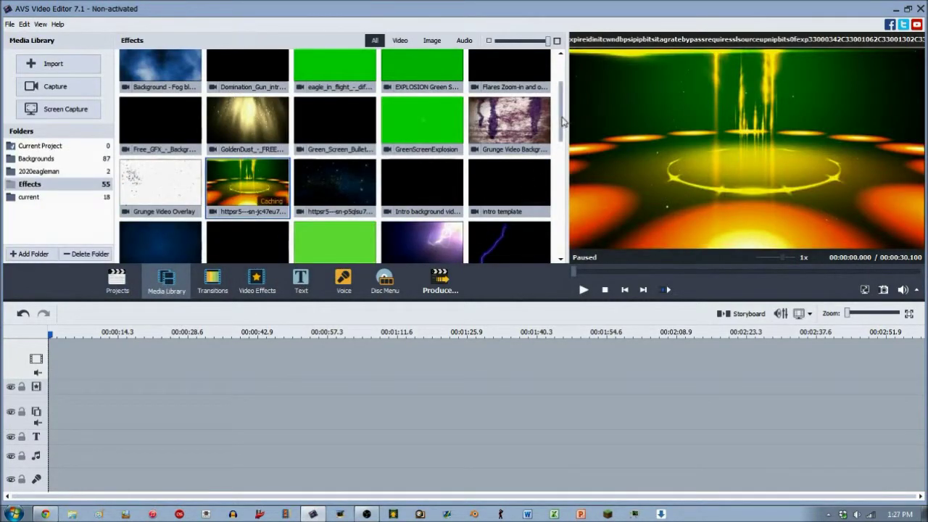
- Find the Video_Loops_Motion tunnel clip in the Effects folder and place it on the video track
left_click_drag(564, 119, 564, 185)
scroll(354, 200, "down", 5)
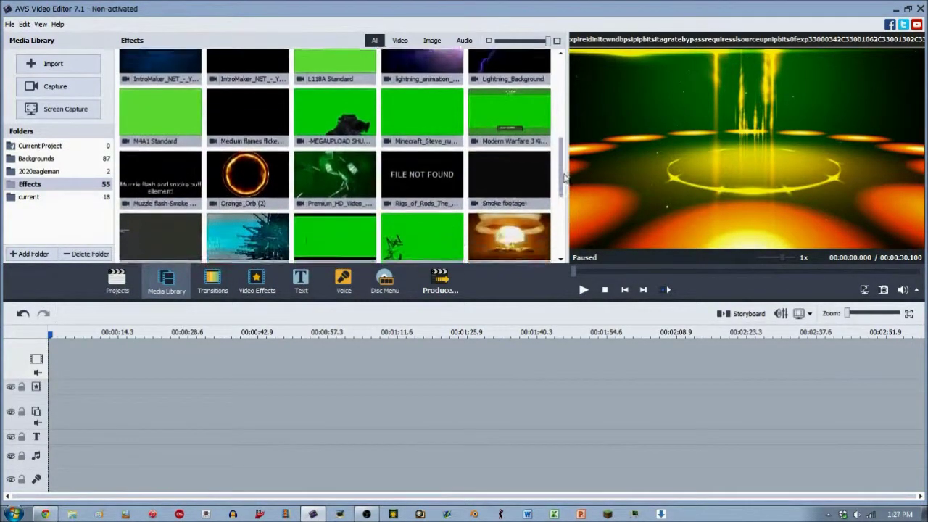
left_click(366, 211)
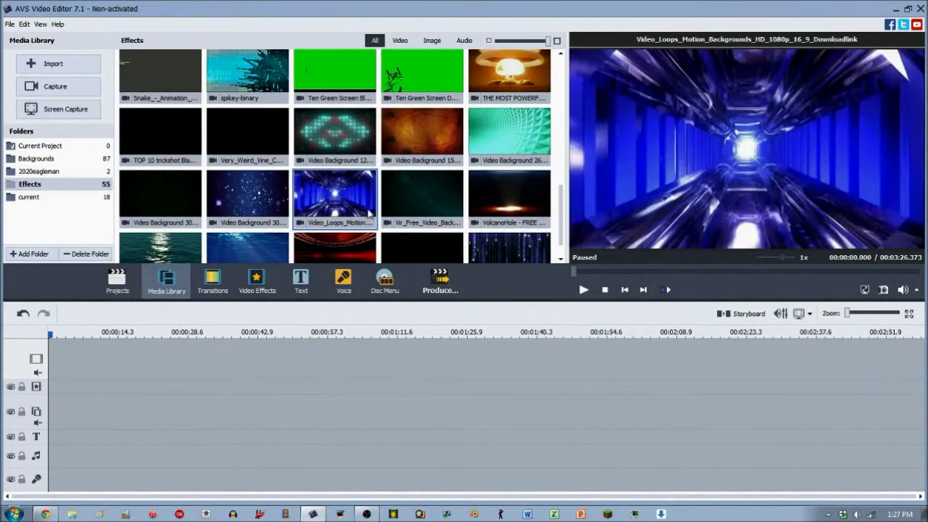
left_click_drag(355, 203, 258, 348)
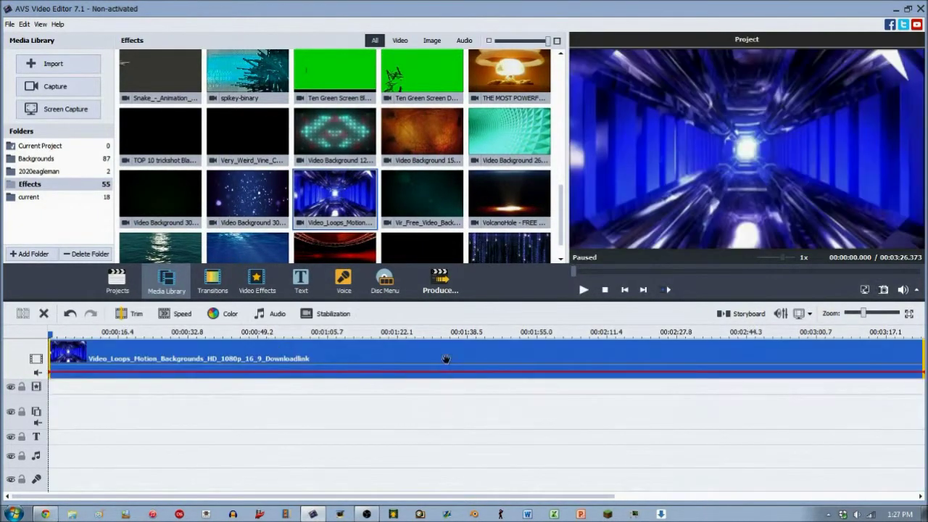
- Mute the timeline clip's audio and return to the Video Effects collection
right_click(446, 358)
left_click(474, 280)
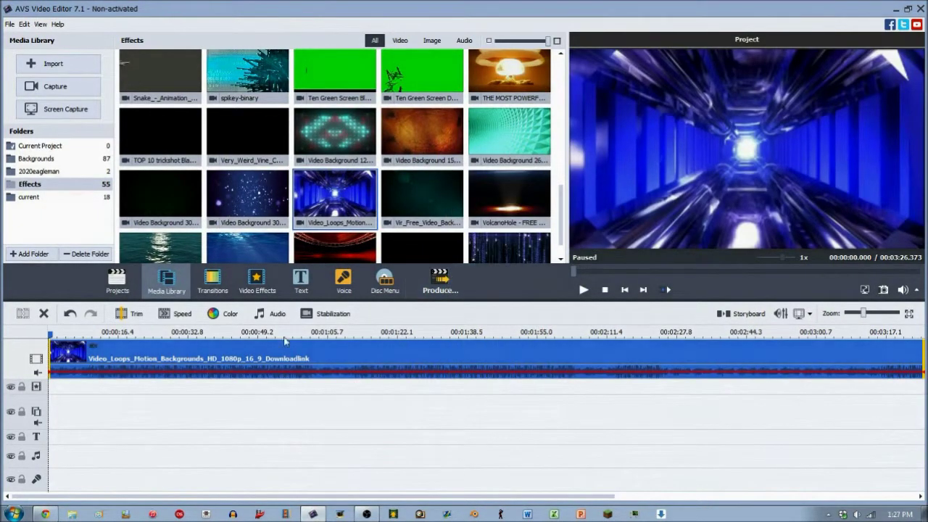
left_click(257, 283)
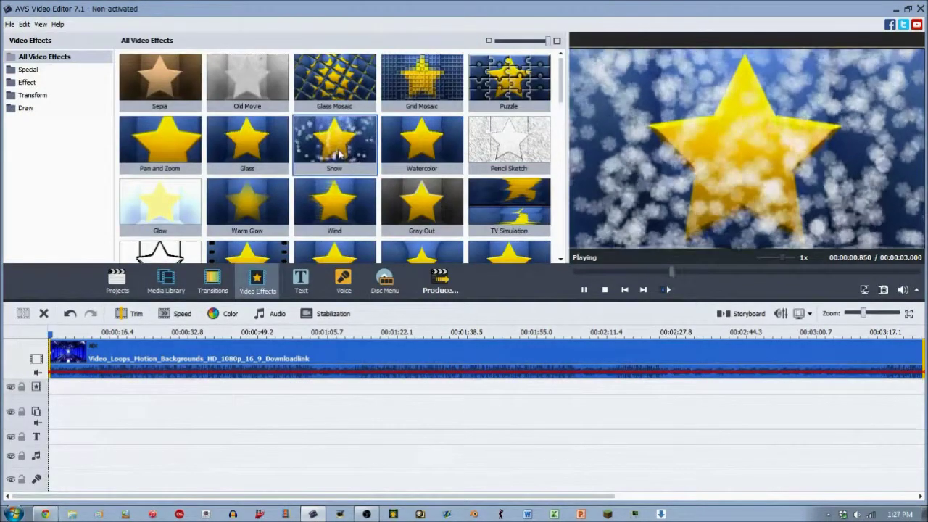
- Add Snow to the effects track, shorten it to the clip's start, and preview it
left_click_drag(166, 372, 150, 387)
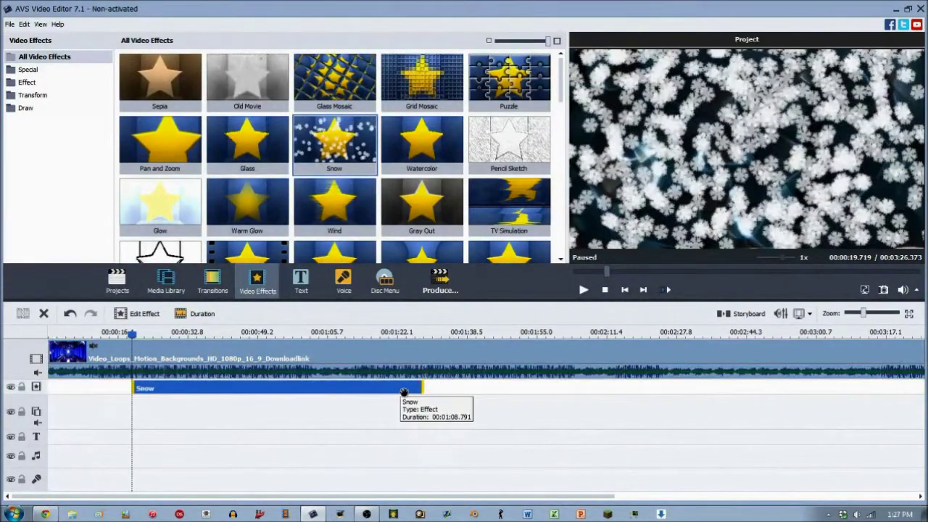
left_click_drag(422, 388, 83, 392)
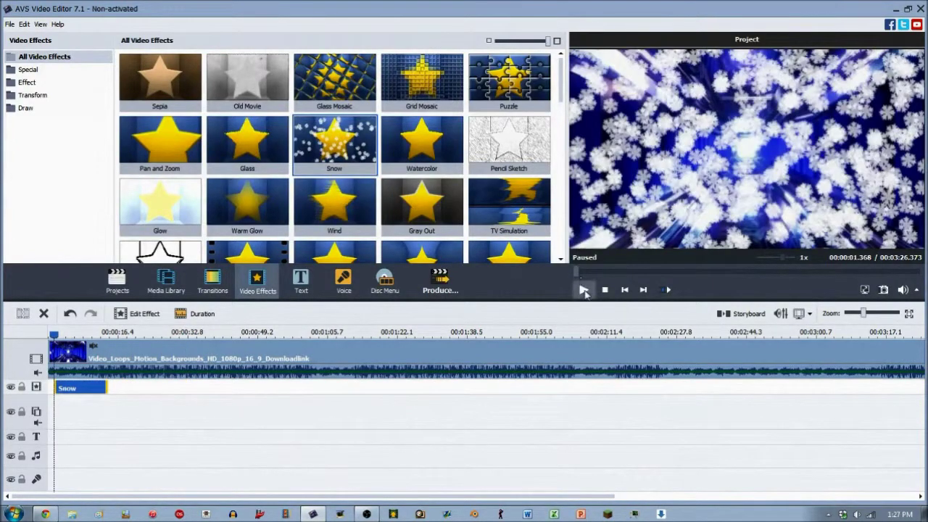
left_click(584, 289)
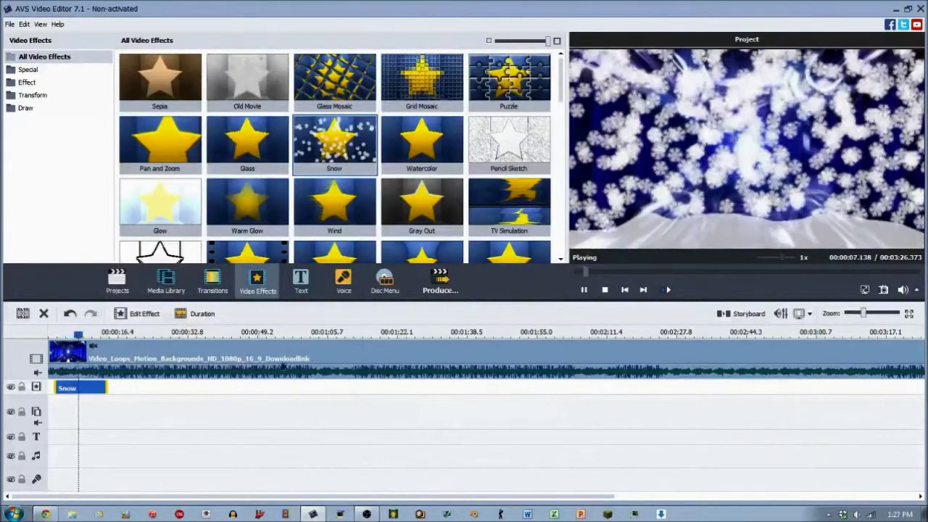
left_click(149, 319)
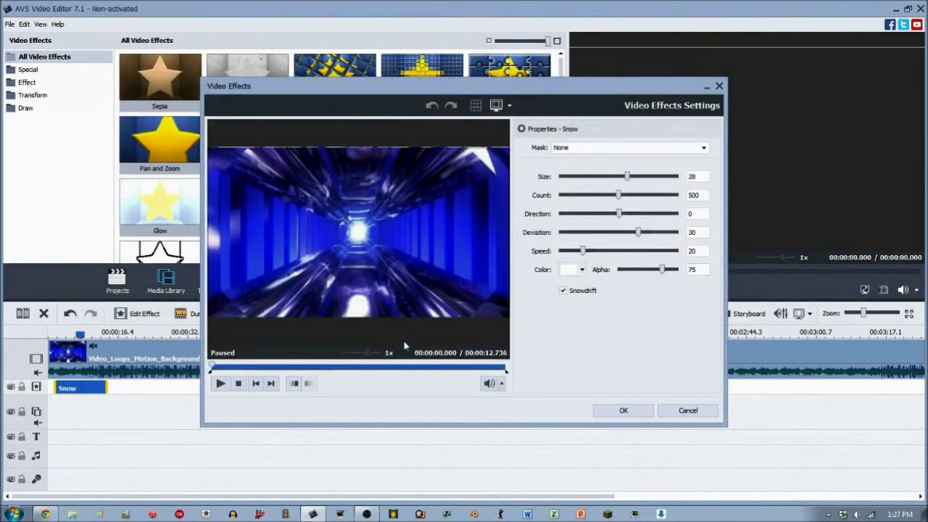
- In the Snow settings, preview the effect, keep Mask at None, and set Size to 27
left_click(221, 383)
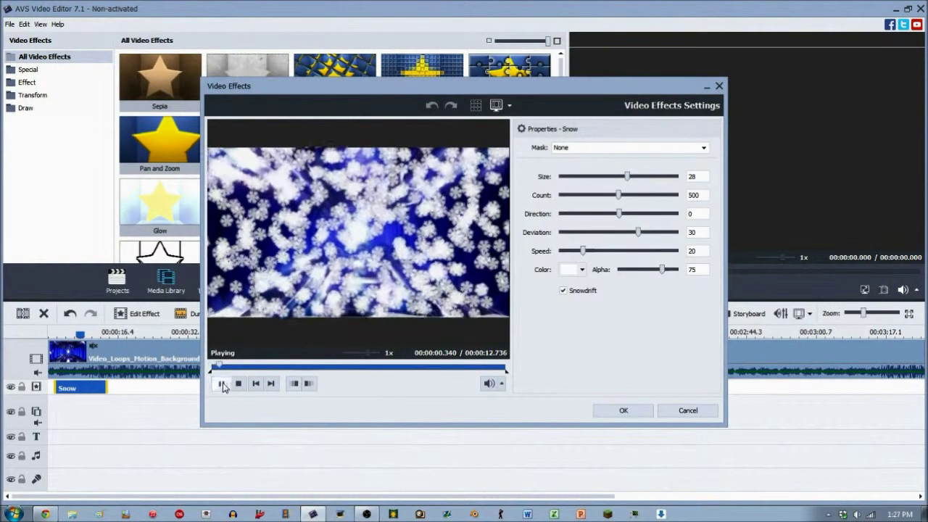
left_click(220, 382)
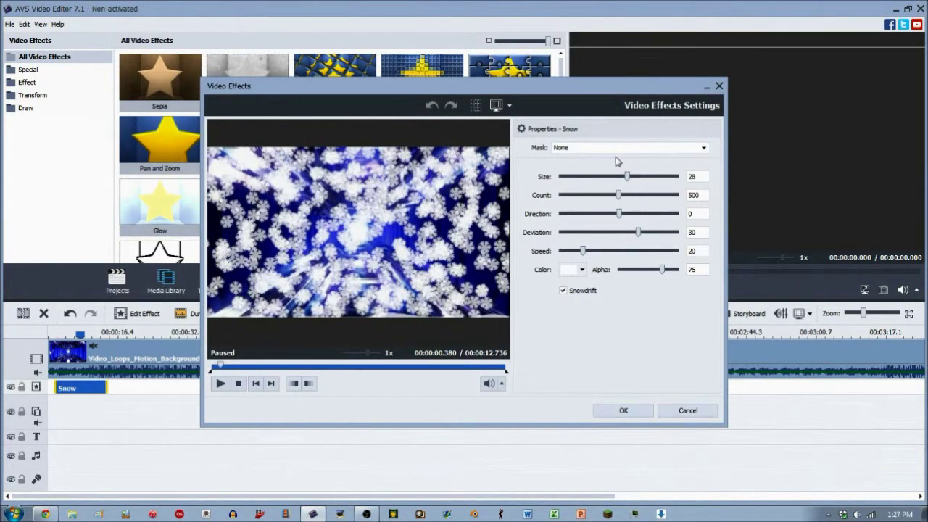
left_click(704, 148)
left_click(538, 204)
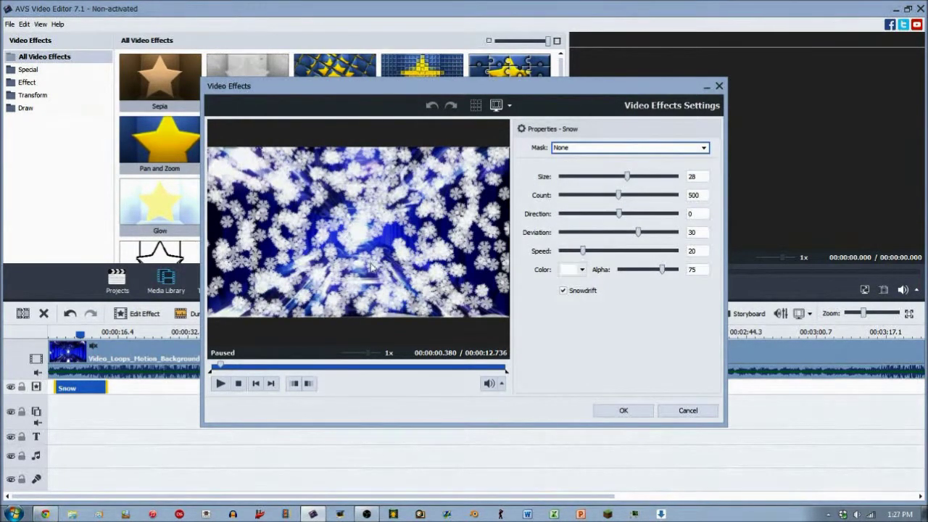
left_click_drag(503, 94, 512, 68)
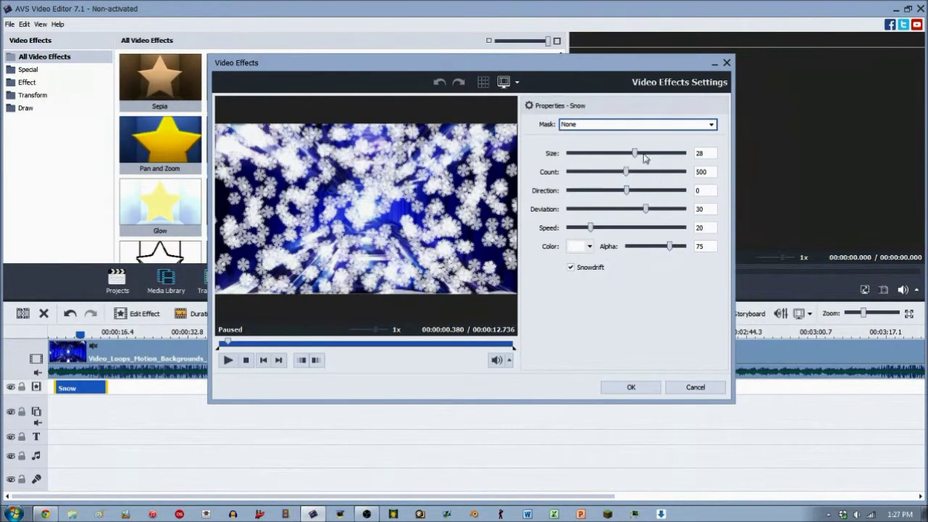
mouse_move(635, 153)
left_mouse_down()
mouse_move(702, 156)
mouse_move(561, 153)
mouse_move(633, 155)
left_mouse_up()
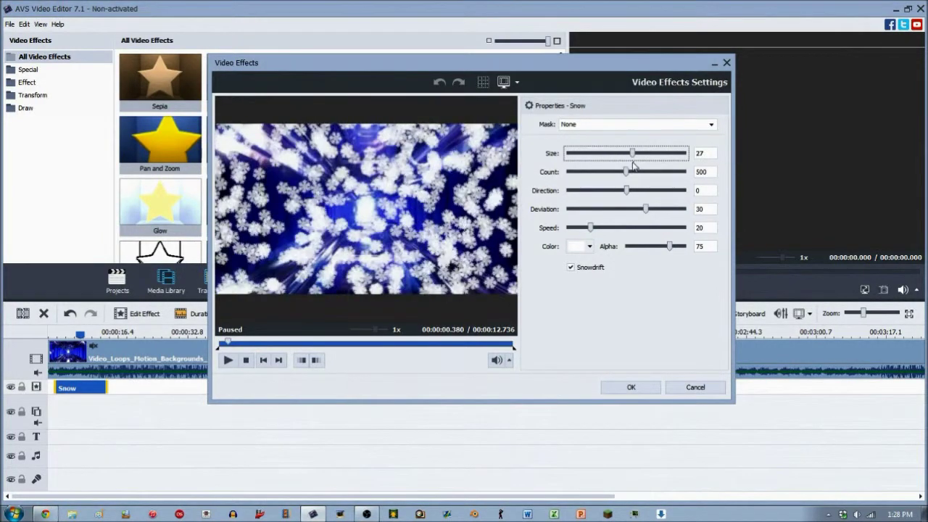
- Set the Snow effect's Size to 20 and Count to 150
double_click(711, 153)
type("25")
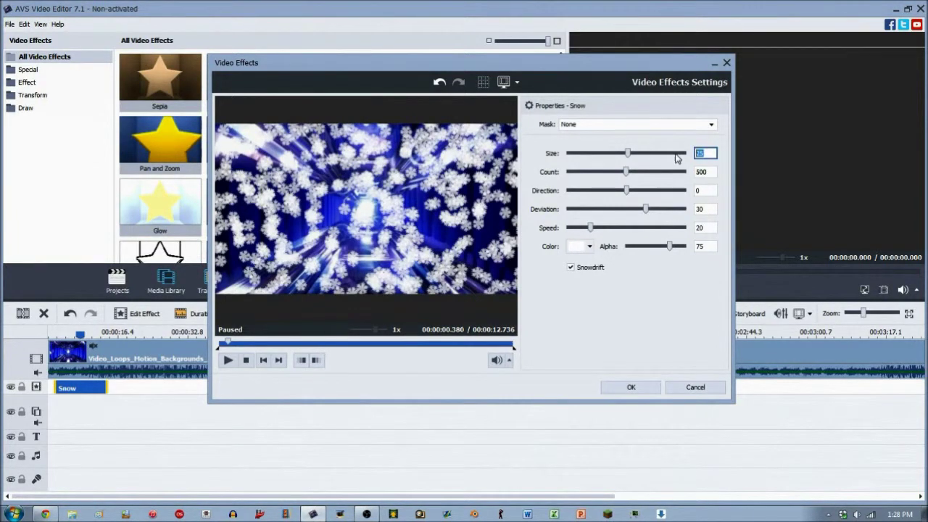
type("20")
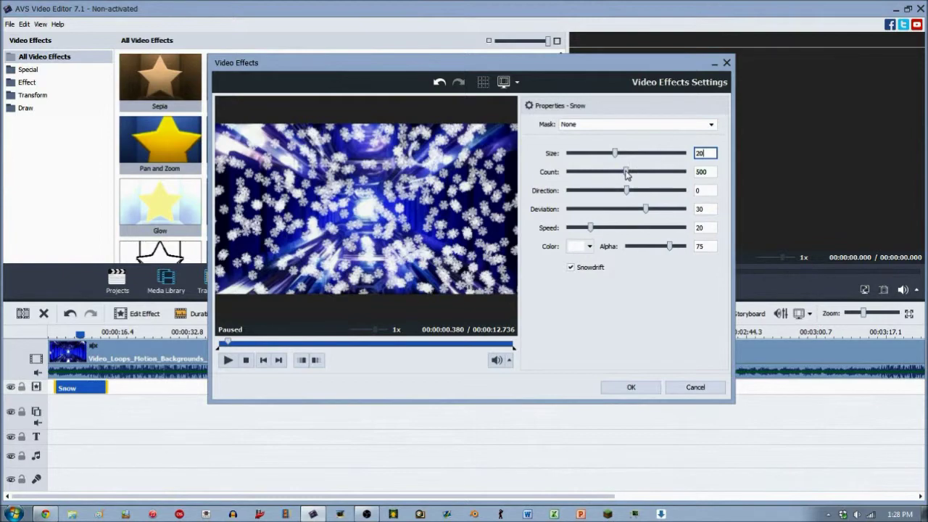
left_click_drag(627, 174, 593, 177)
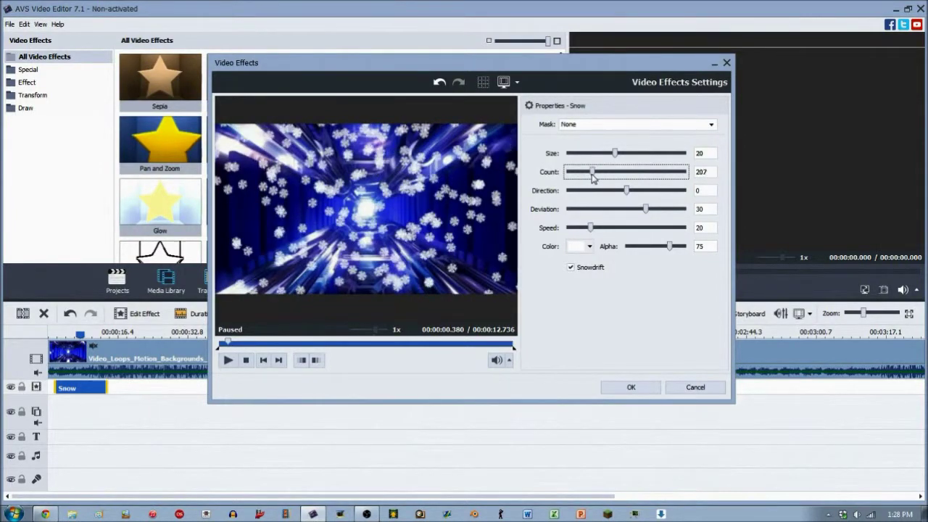
left_click(697, 174)
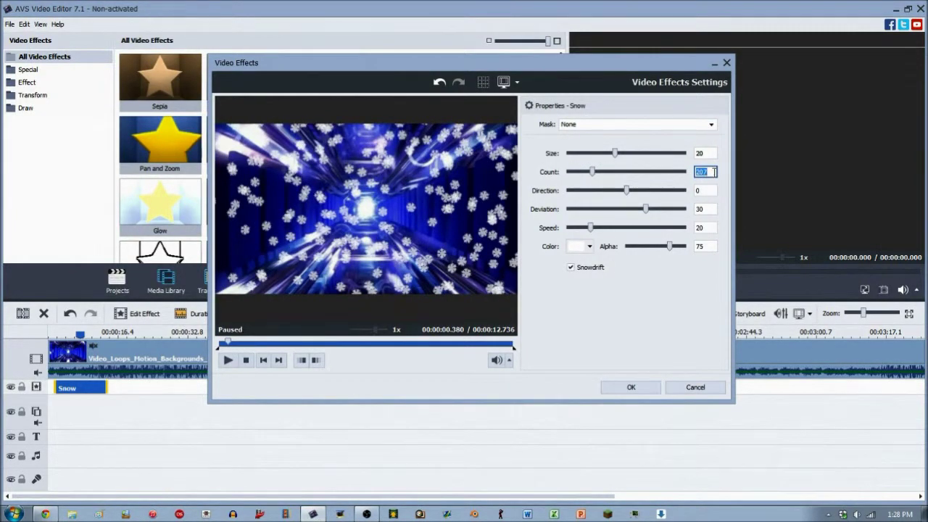
type("150")
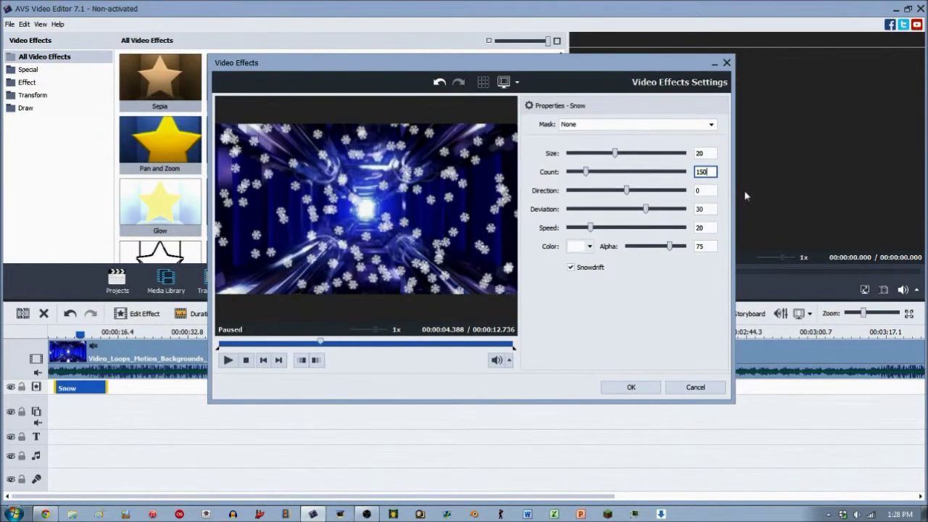
- Try snowfall directions of 45 and -45, previewing each
left_click_drag(628, 194, 699, 198)
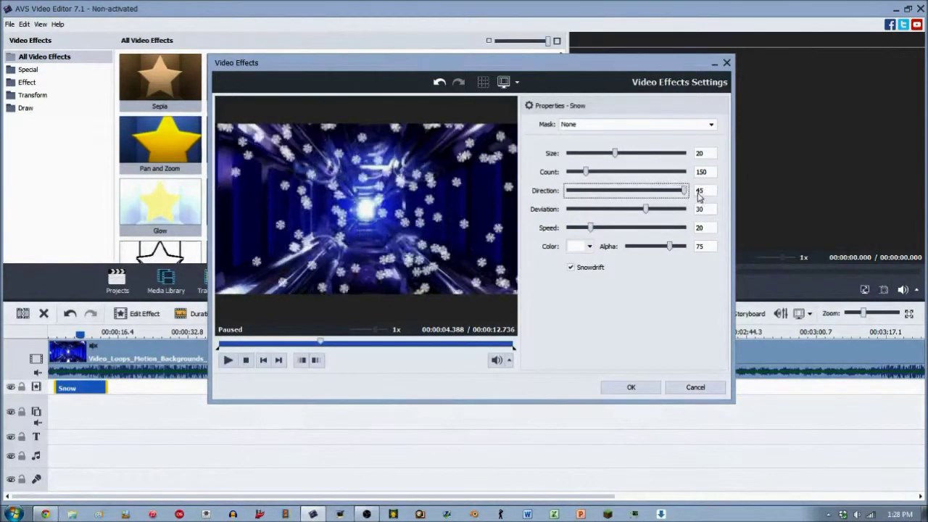
left_click(226, 360)
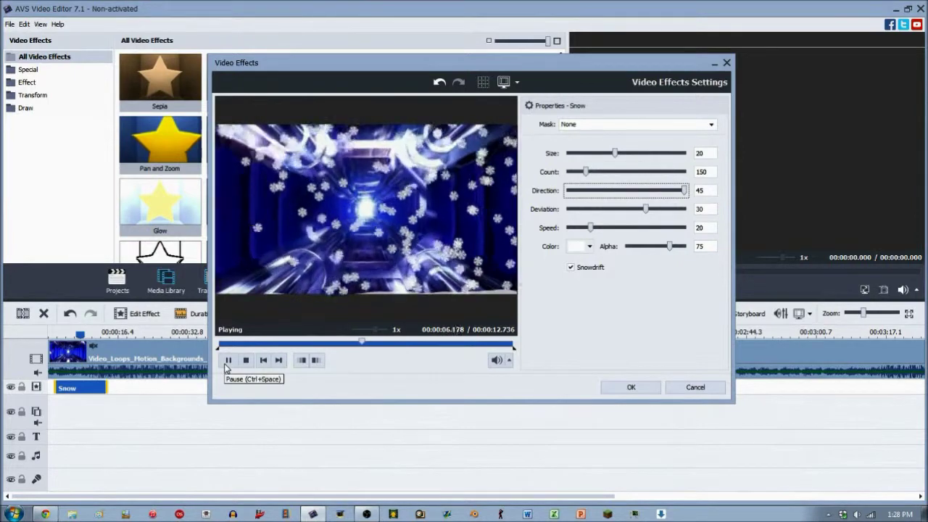
left_click(227, 361)
left_click_drag(683, 192, 548, 197)
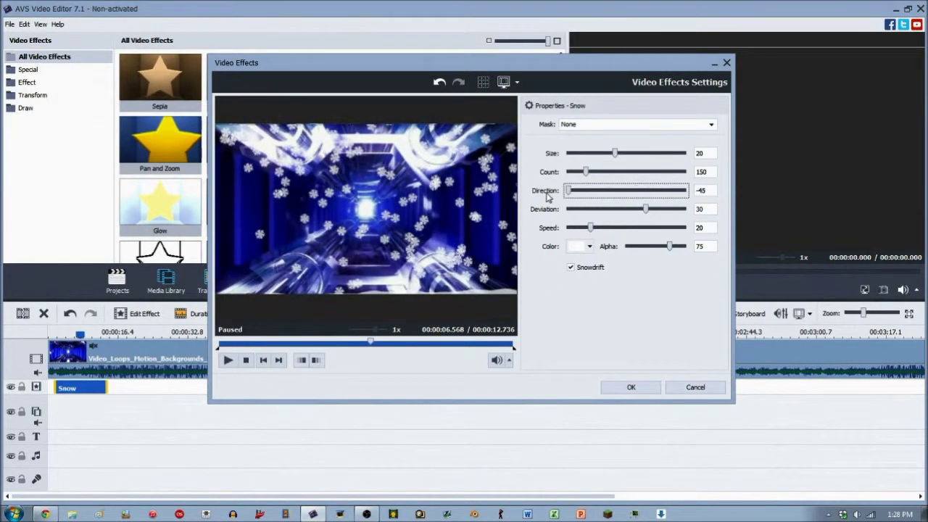
left_click(227, 361)
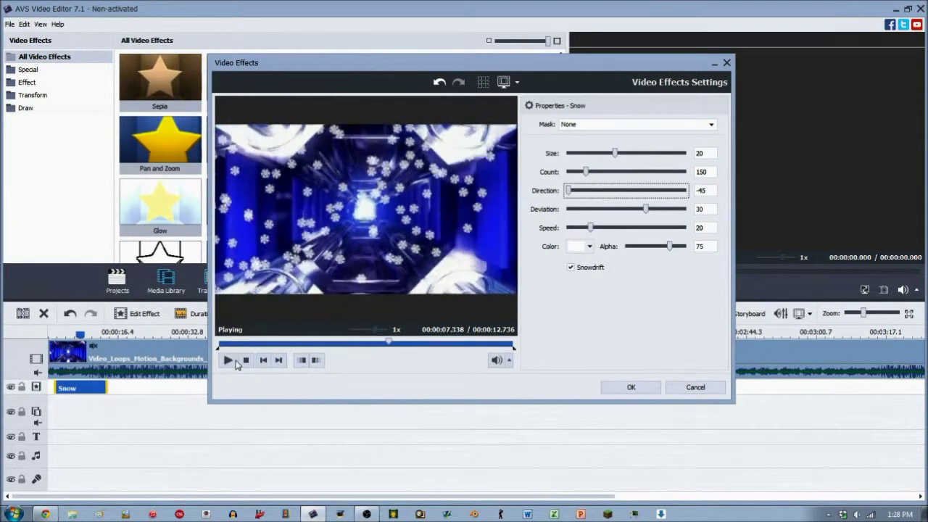
left_click(229, 361)
- Enter a Direction of 23 and preview the result
double_click(708, 190)
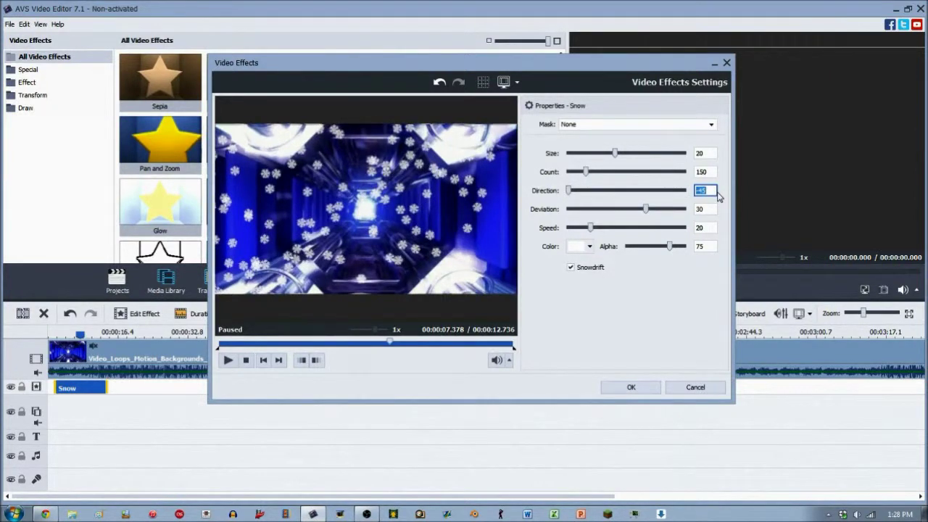
type("23")
left_click(229, 360)
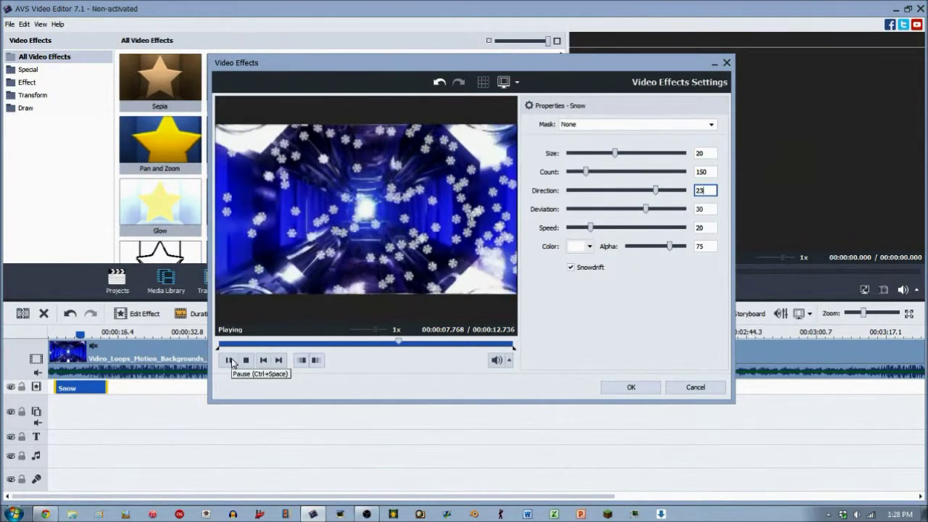
left_click(231, 361)
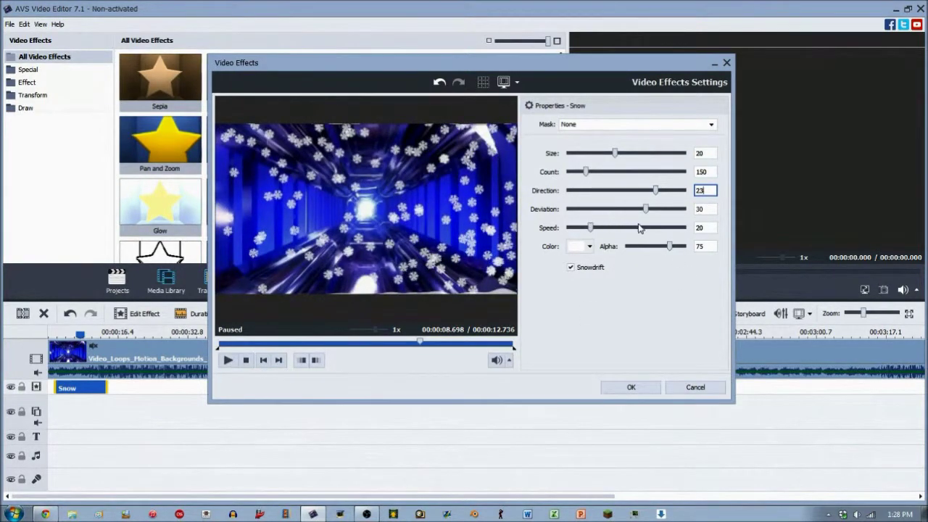
- Try Deviation values of 38 and 43, previewing the snowfall each time
left_click_drag(648, 210, 664, 209)
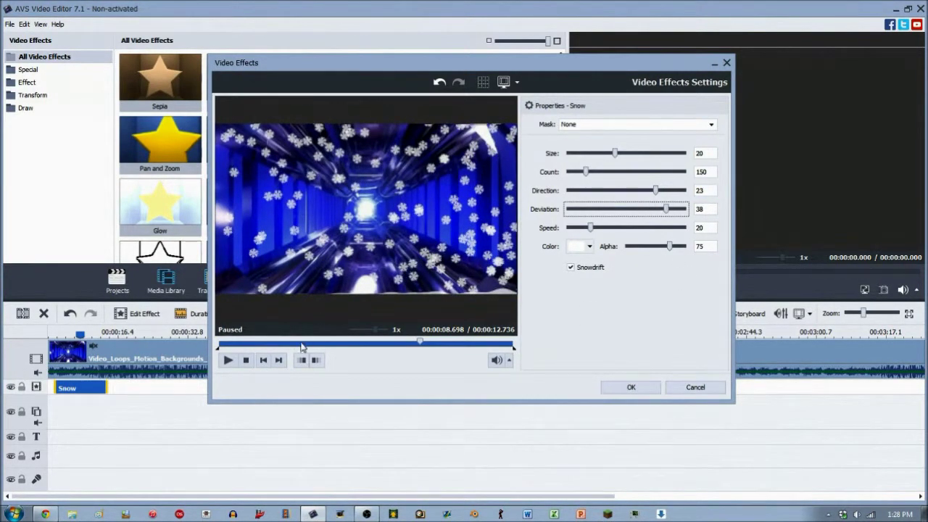
left_click(302, 345)
left_click(227, 361)
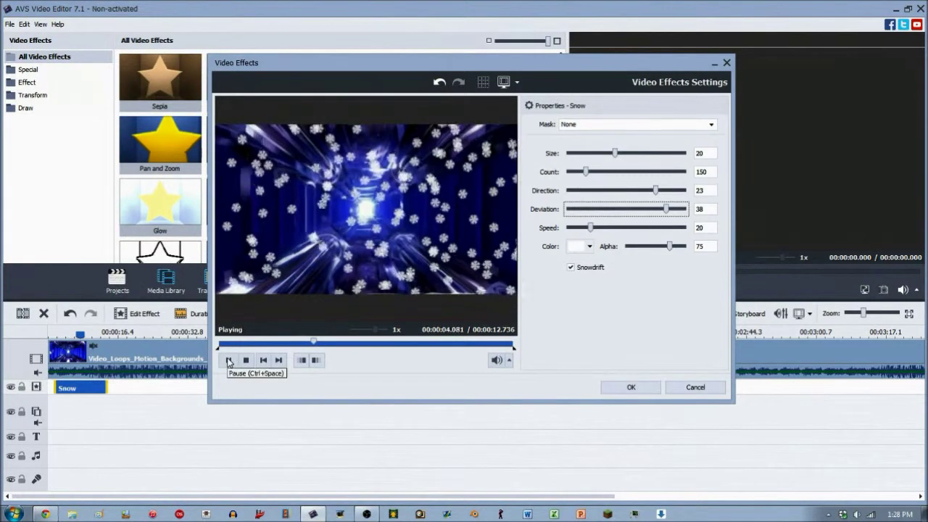
left_click(227, 361)
left_click_drag(666, 210, 684, 210)
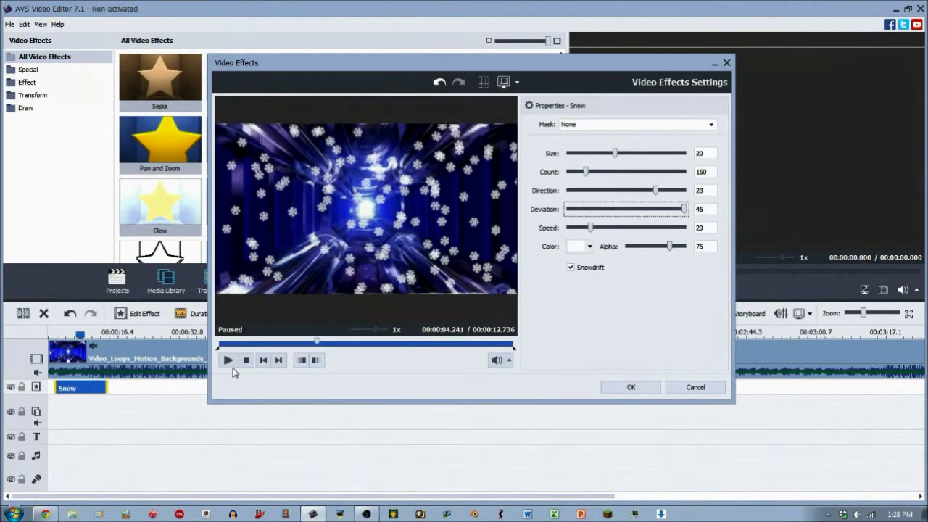
left_click(228, 361)
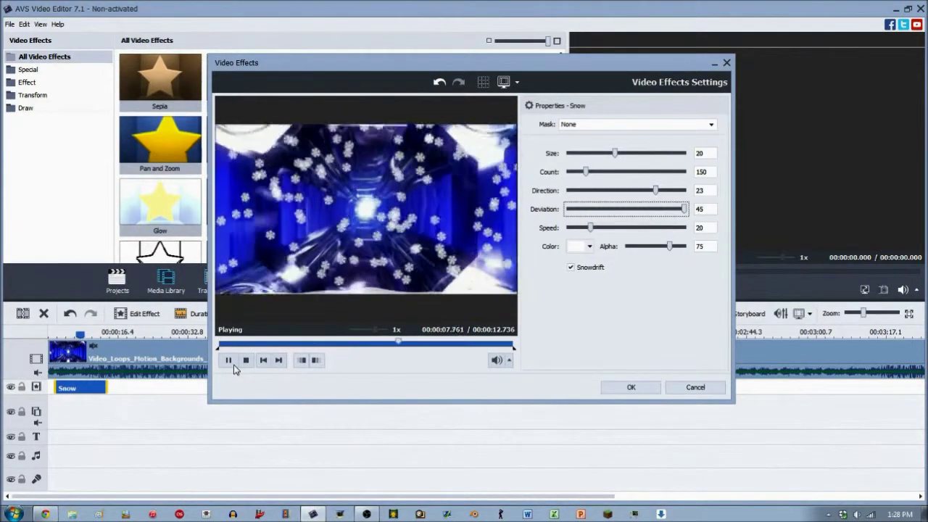
left_click(229, 362)
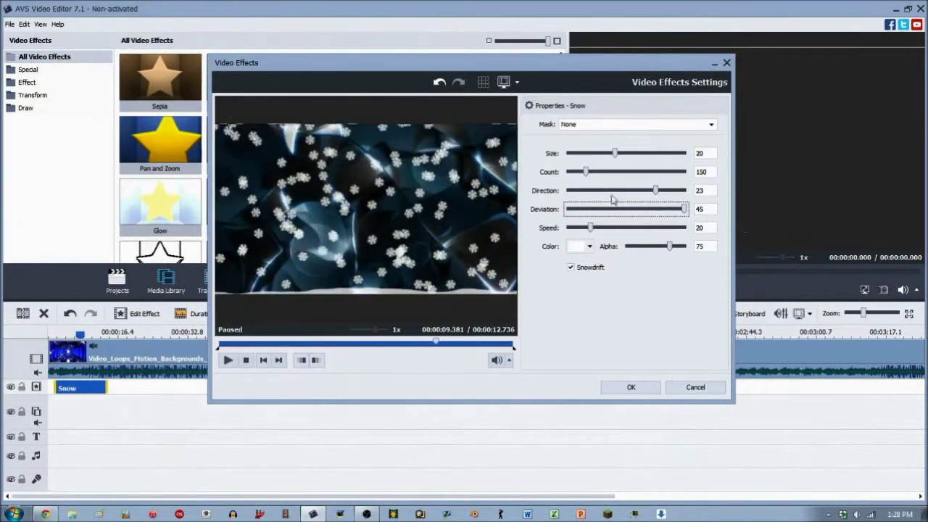
- Drop Deviation to 0, then raise it to the maximum 45 and replay the preview
left_click_drag(682, 217, 498, 215)
left_click(229, 343)
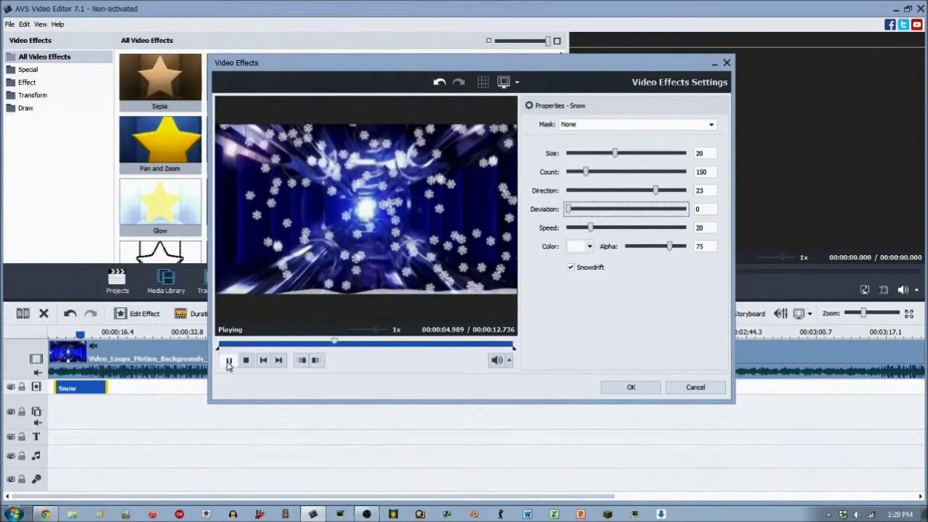
left_click(228, 360)
left_click_drag(568, 210, 694, 213)
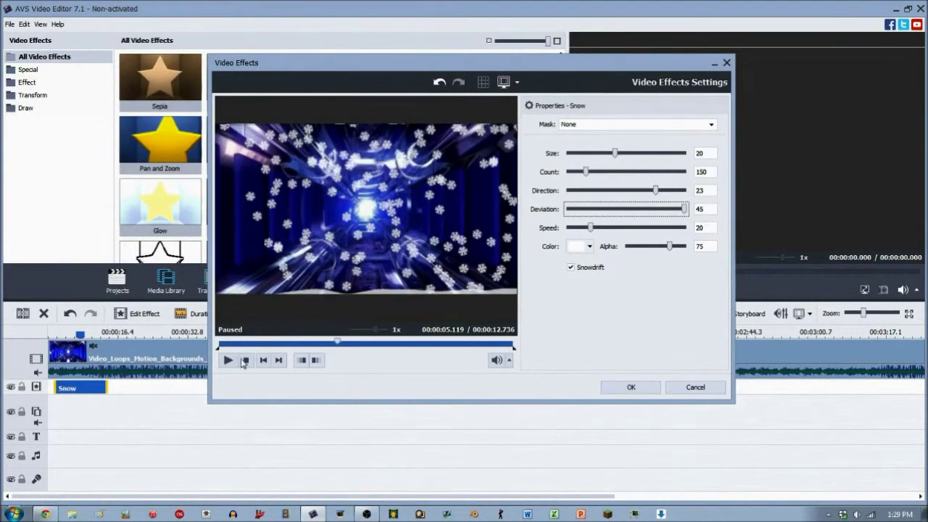
left_click(234, 345)
left_click(226, 366)
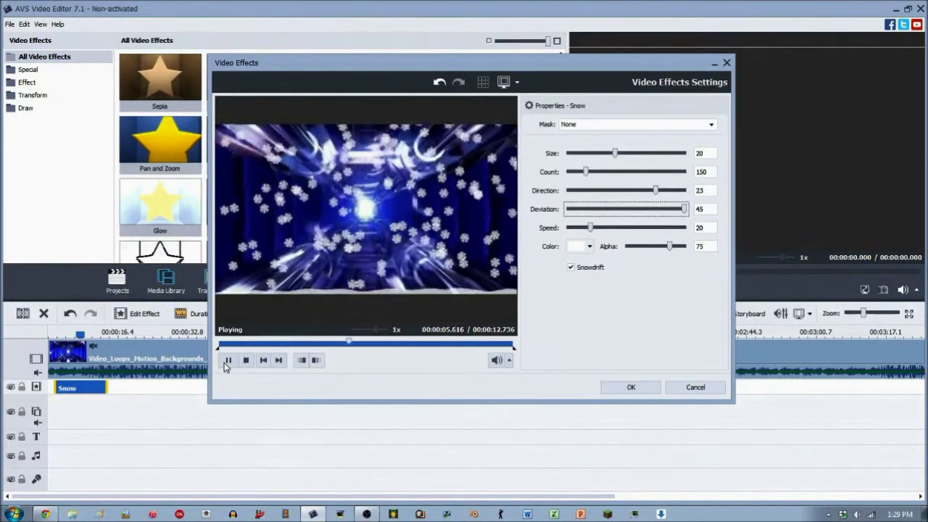
left_click(226, 360)
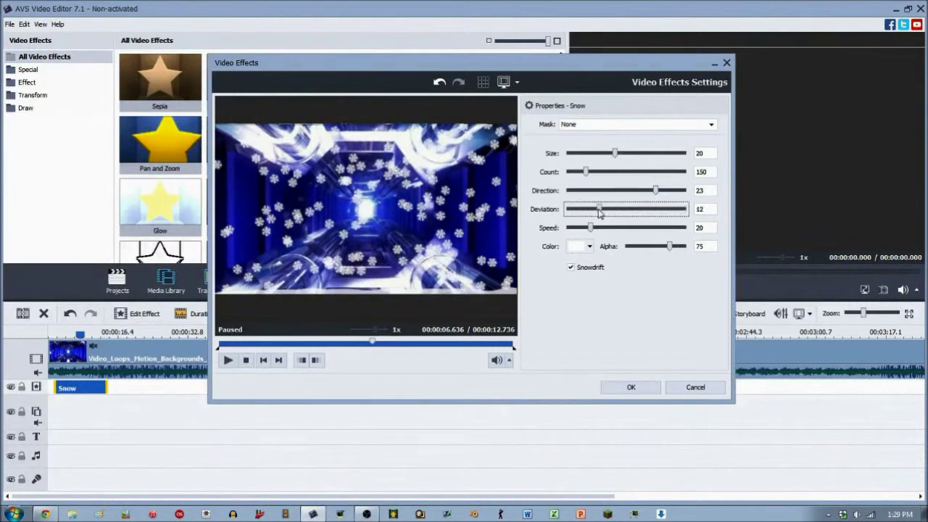
left_click(702, 208)
left_click_drag(599, 210, 719, 218)
left_click(272, 346)
- Try a fast snow speed near 100 and a slow speed of 11, previewing each
left_click_drag(591, 227, 690, 230)
left_click(228, 366)
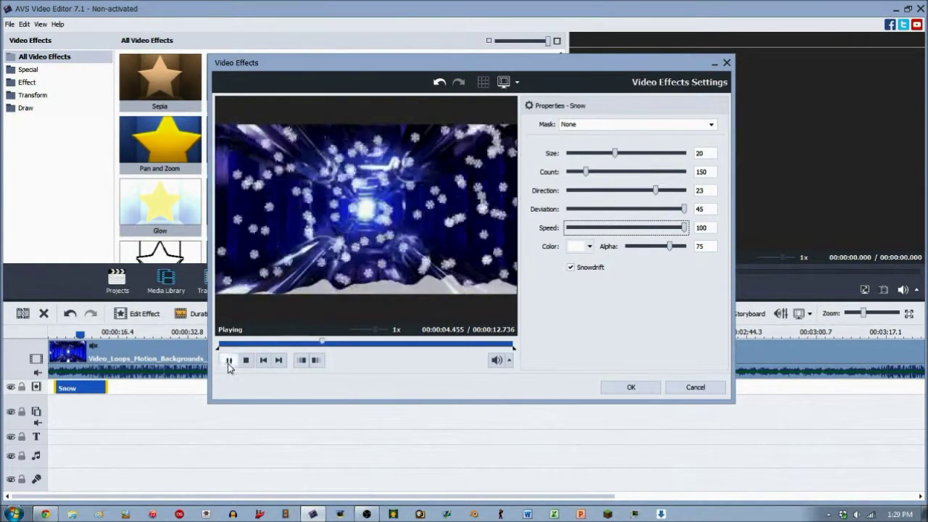
left_click(229, 366)
left_click_drag(687, 230, 581, 233)
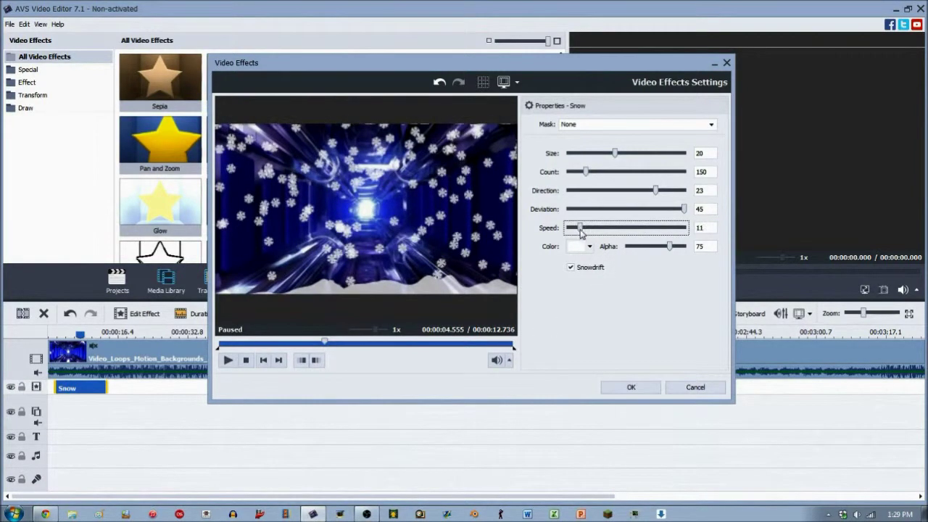
left_click(228, 361)
left_click(228, 360)
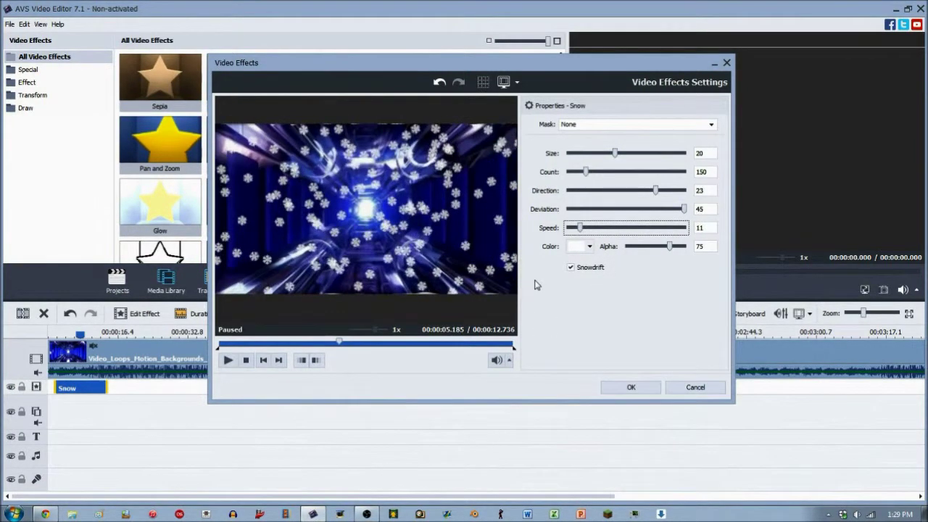
- Set the snow Speed to 47 and preview it
left_click_drag(581, 228, 621, 231)
left_click(228, 360)
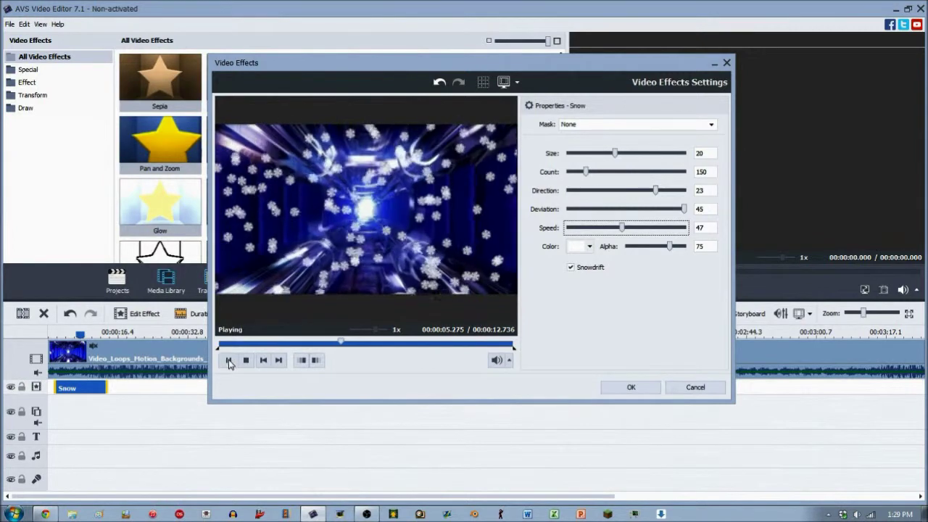
left_click(227, 360)
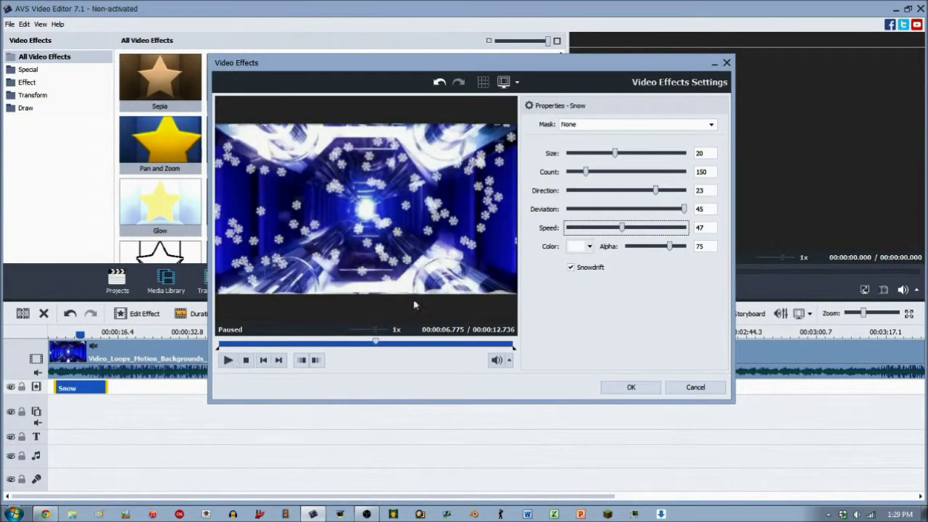
left_click(588, 246)
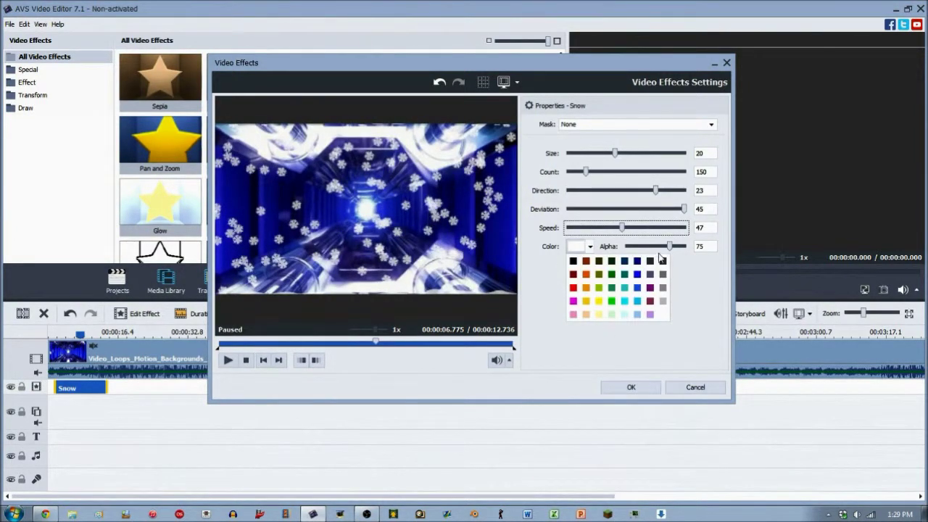
- Change the snowflake colour to orange
left_click(578, 249)
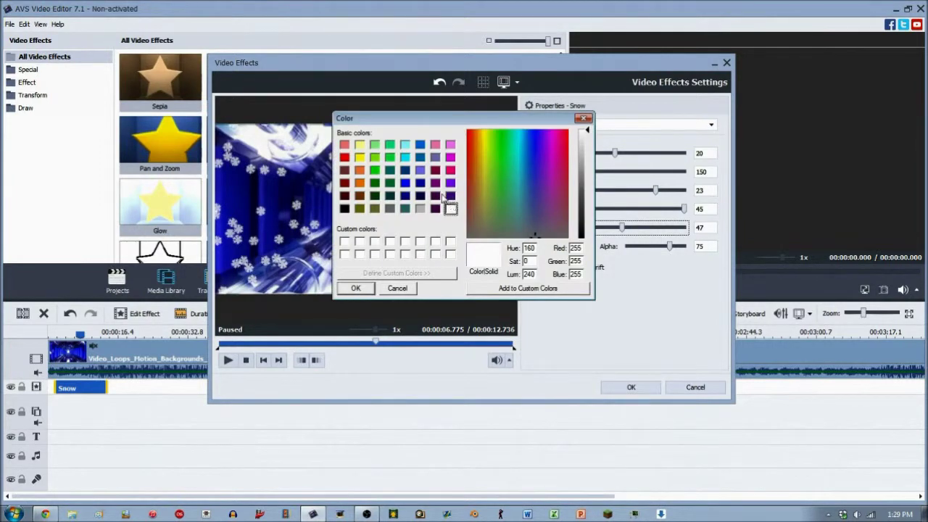
left_click(356, 289)
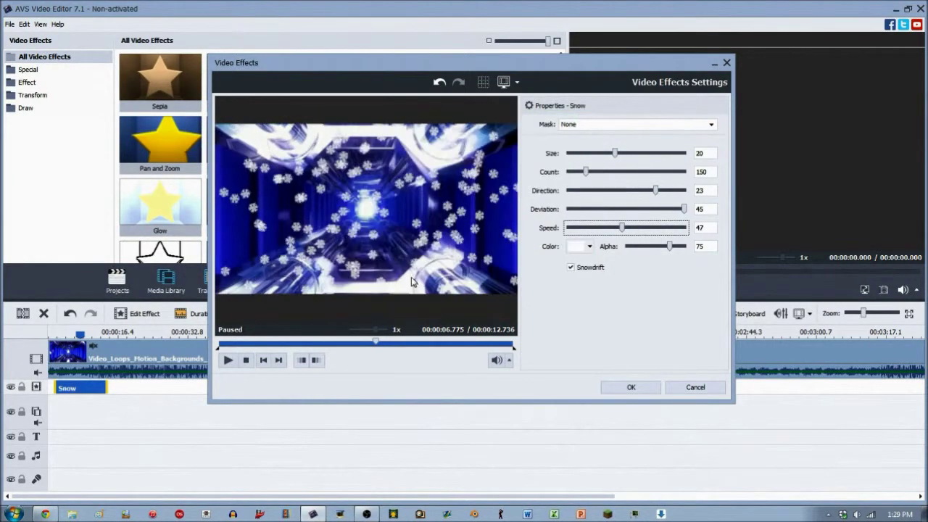
left_click(591, 247)
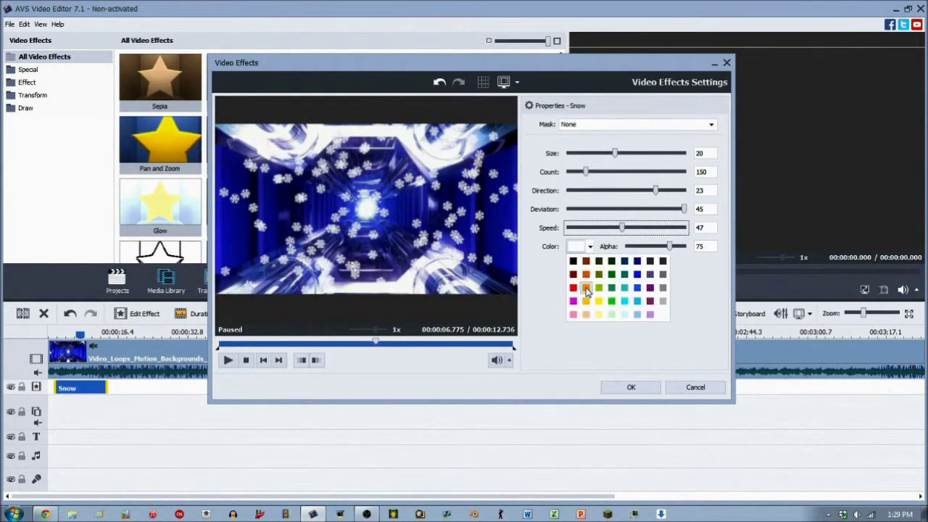
left_click(586, 294)
- Preview the orange snow over the tunnel, then turn off Snowdrift
left_click(228, 359)
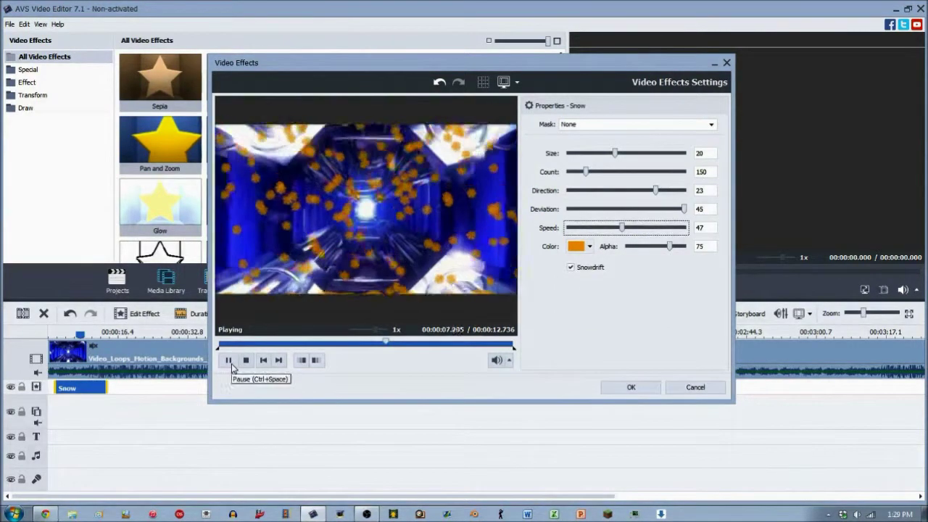
left_click(229, 360)
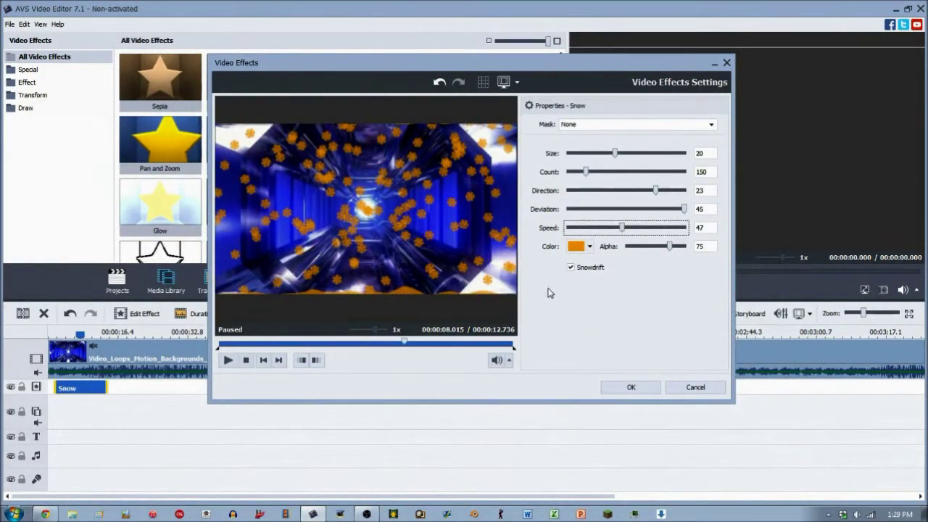
left_click(229, 361)
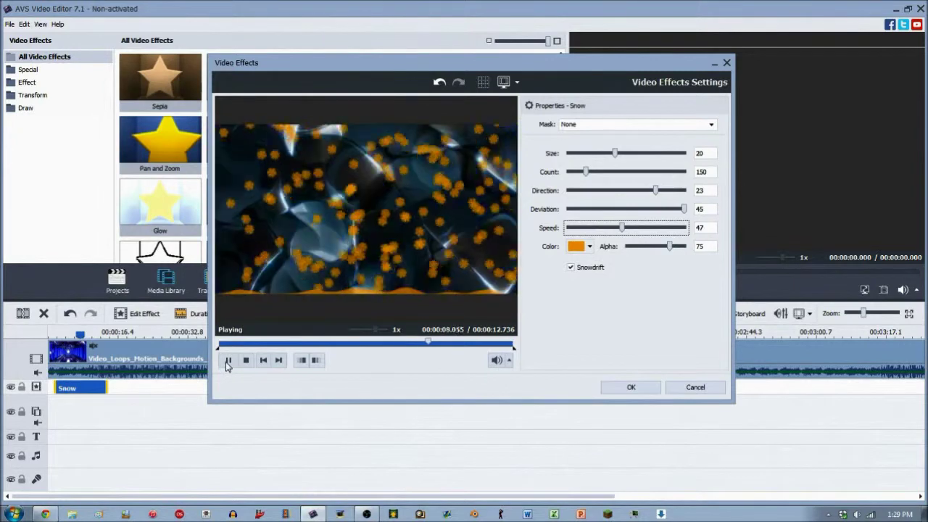
left_click(228, 360)
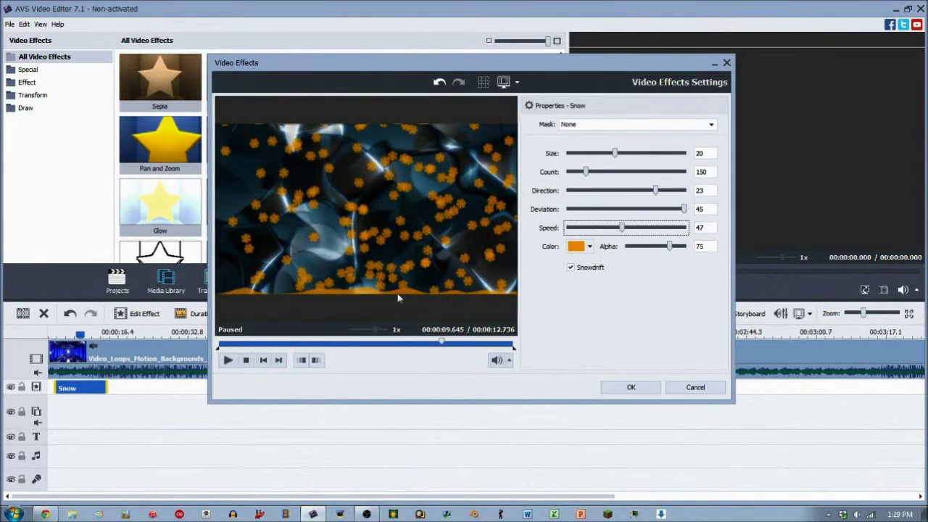
left_click(571, 268)
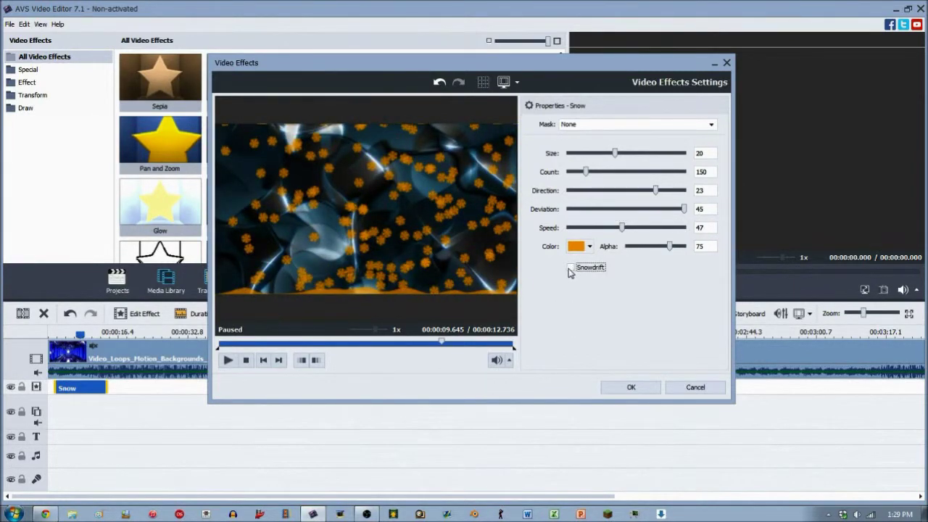
- Compare the snow without drift, re-enable Snowdrift, and raise Alpha to 100
left_click(227, 360)
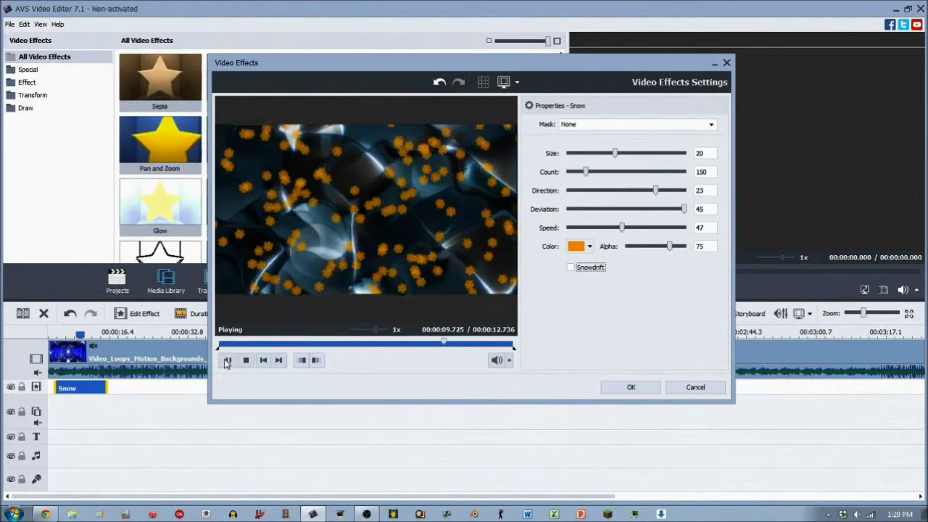
left_click(227, 361)
left_click(571, 268)
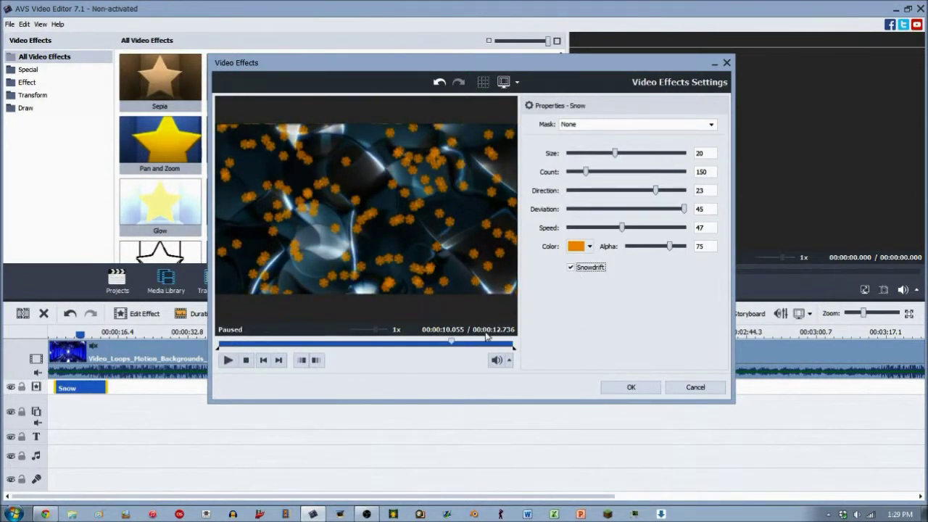
left_click(383, 345)
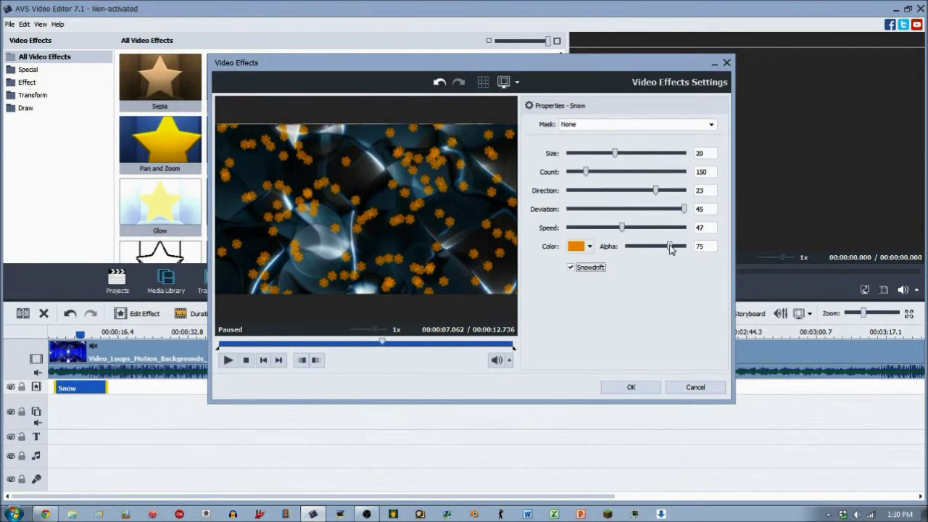
left_click_drag(671, 248, 691, 248)
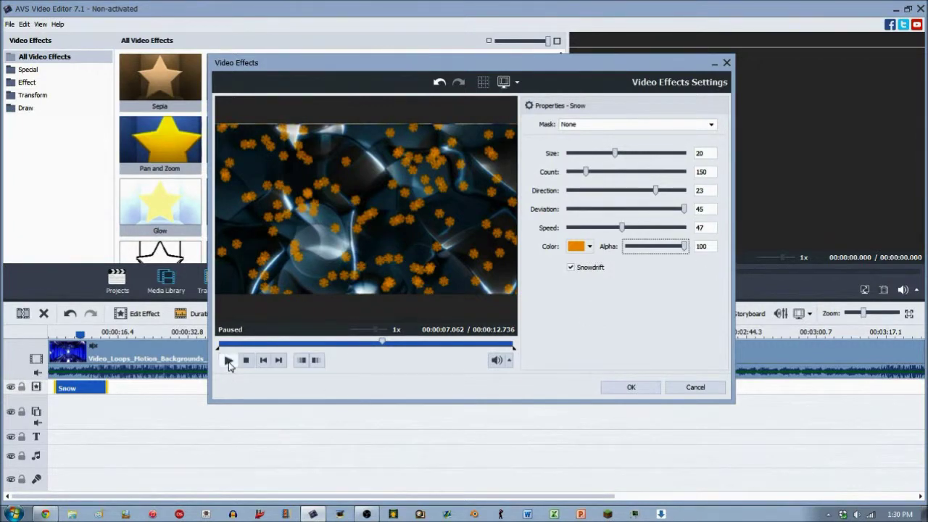
- Preview the Snow effect at full Alpha 100 and apply the settings
left_click(228, 360)
left_click(227, 361)
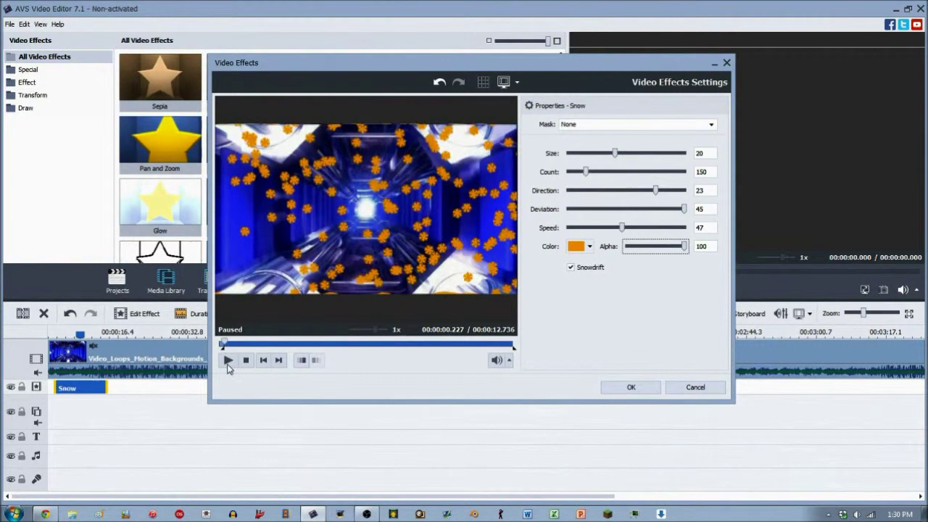
left_click(228, 364)
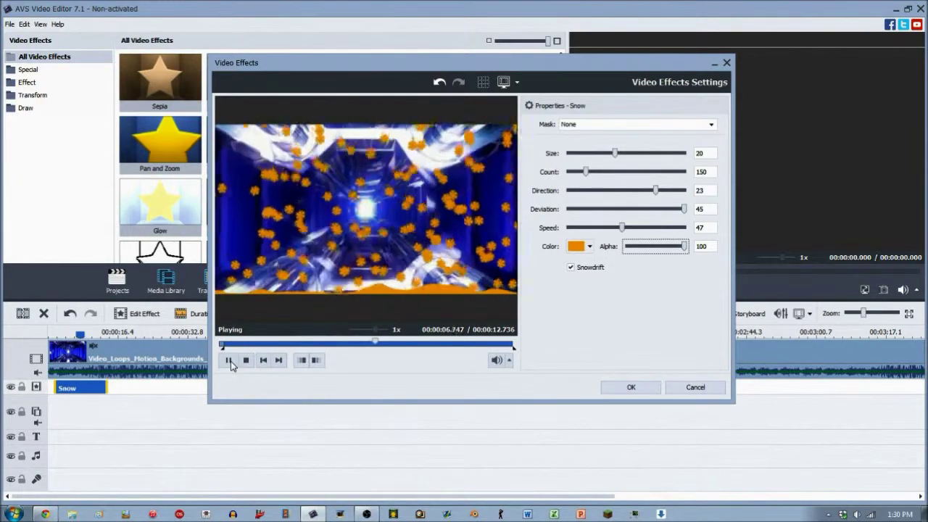
left_click(631, 387)
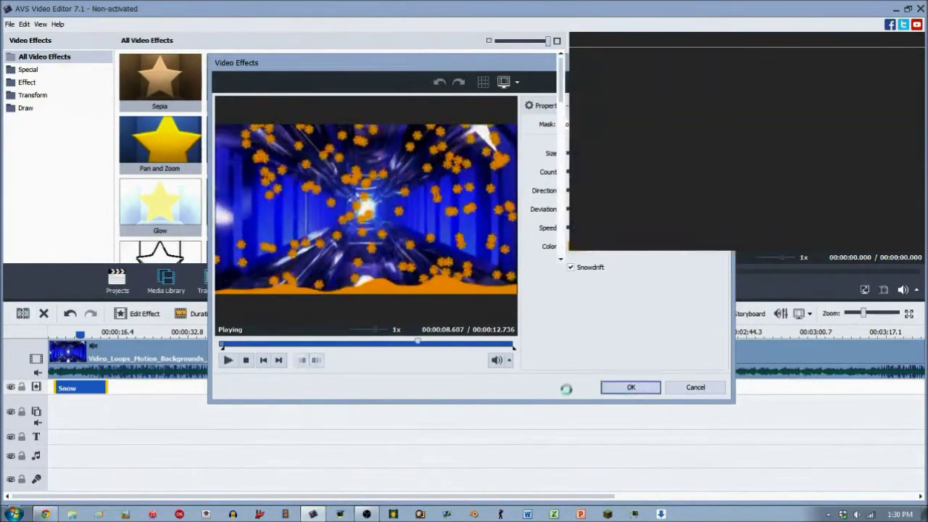
- Scrub the project preview from 1.4 s to about 2 s, where the orange snow appears
left_click(53, 332)
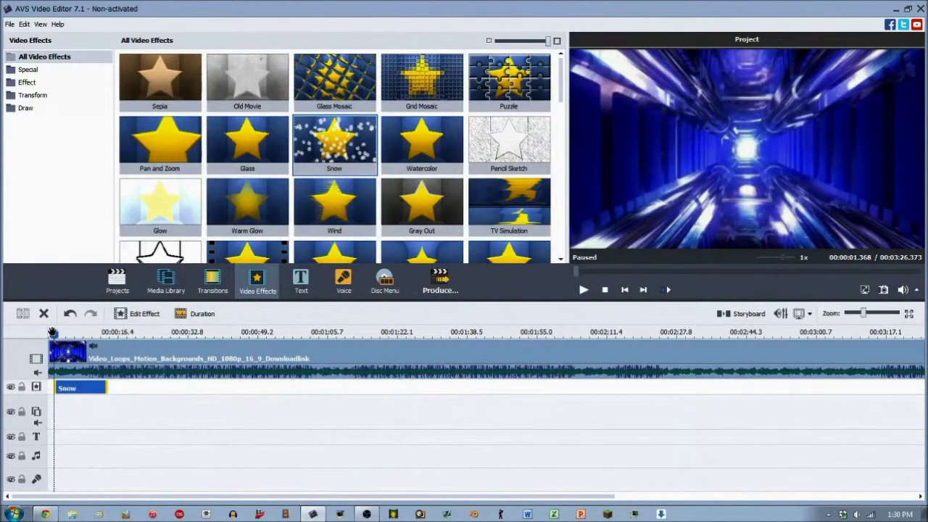
left_click_drag(53, 332, 56, 332)
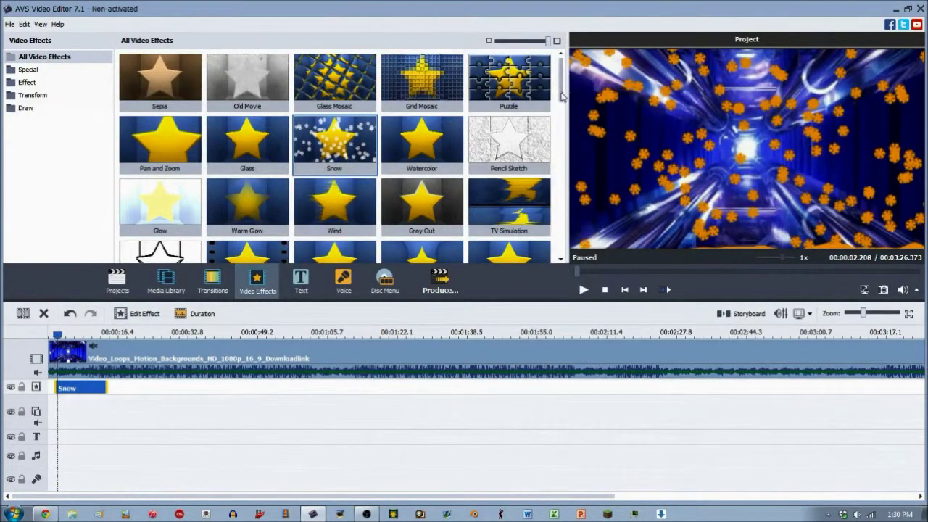
scroll(562, 96, "down", 5)
- Sample the Particles effect, then reopen the applied Snow effect's settings
left_click(143, 87)
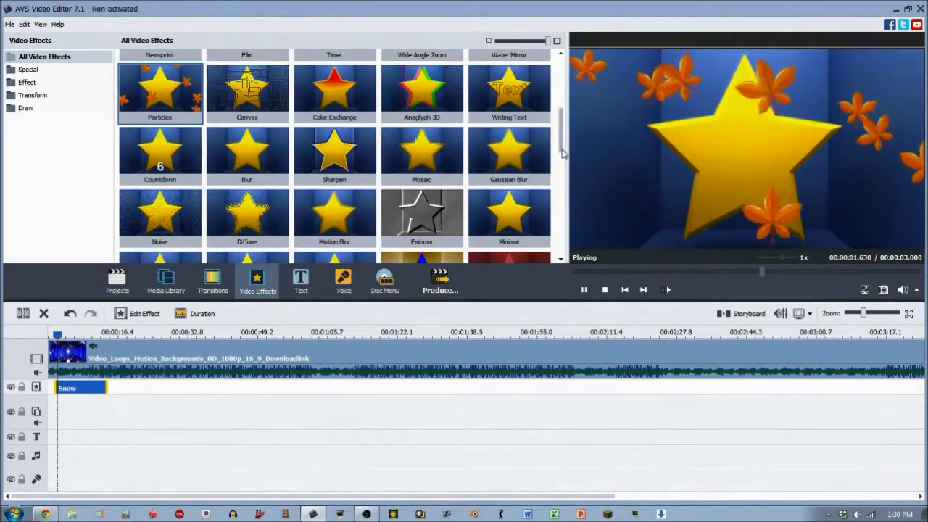
scroll(562, 152, "up", 4)
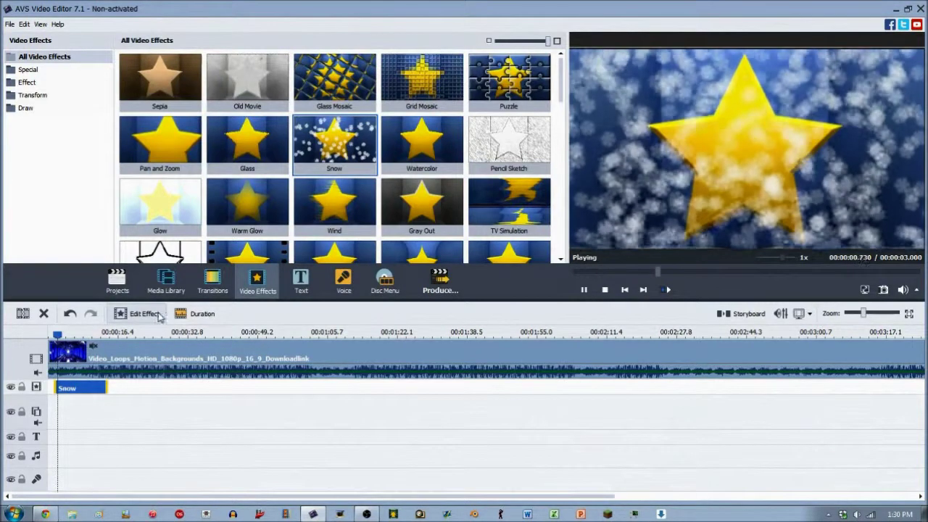
left_click(156, 313)
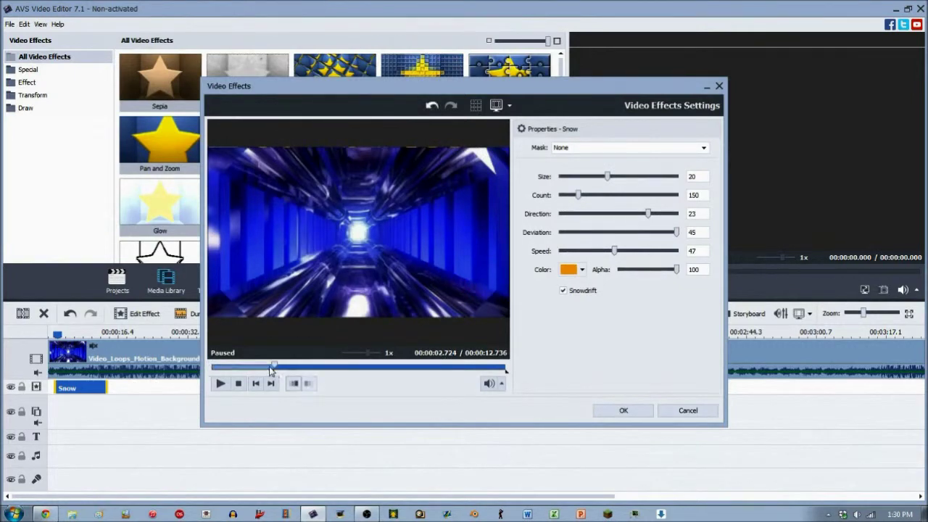
- Watch the orange snow fade in from the start in the effect preview, then keep the Snow settings
left_click(222, 384)
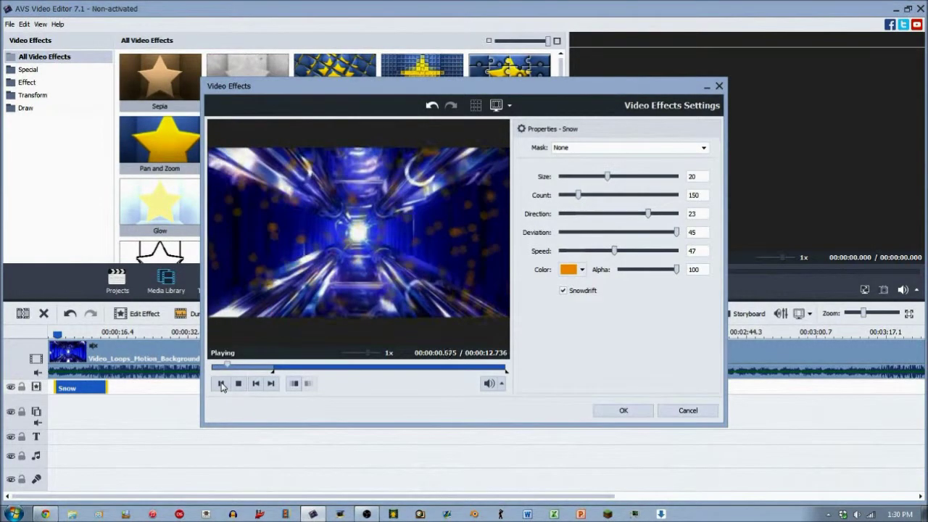
left_click(221, 384)
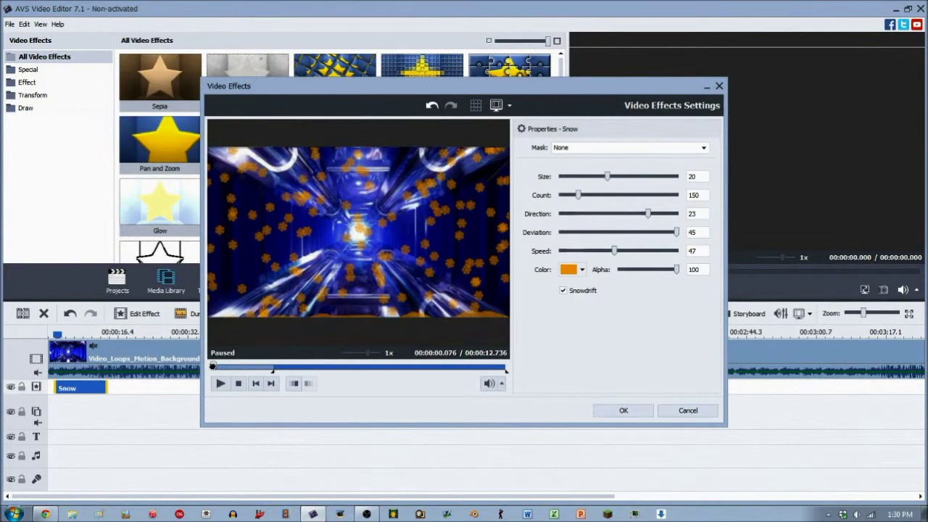
left_click(219, 388)
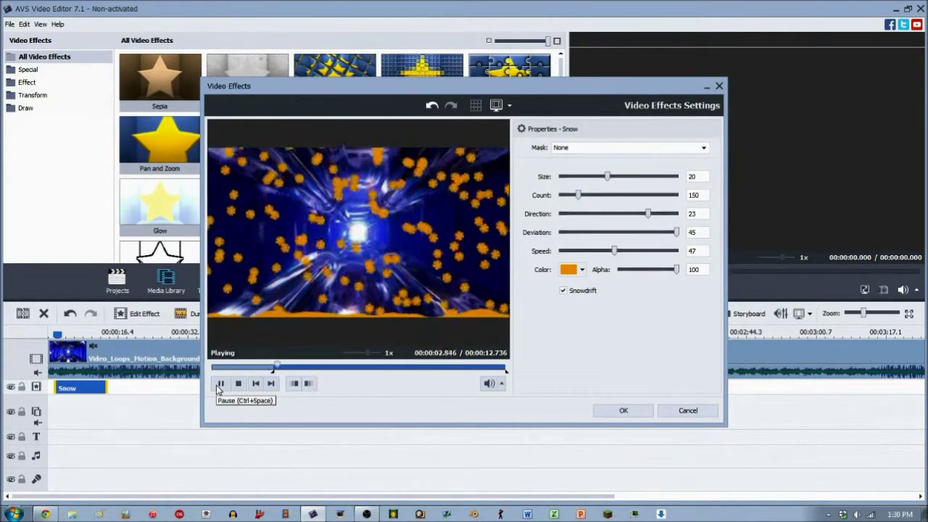
left_click(220, 384)
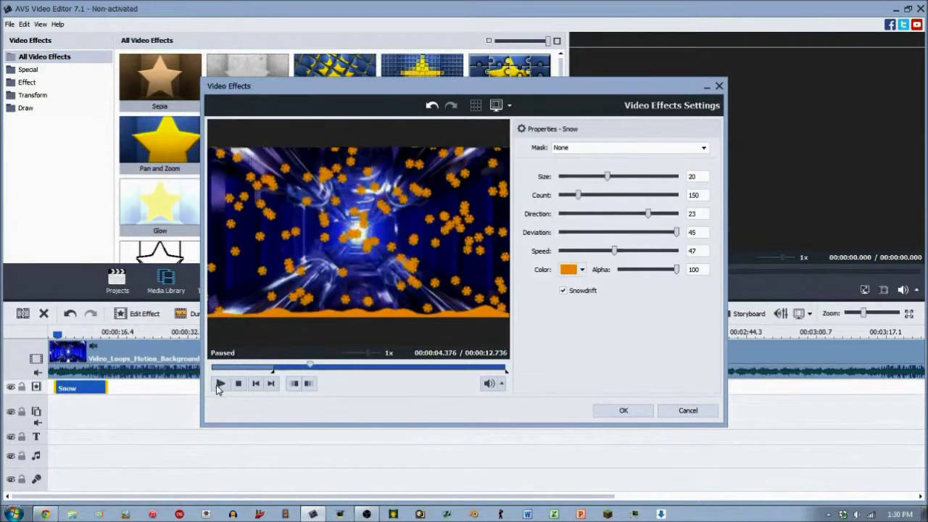
left_click(645, 411)
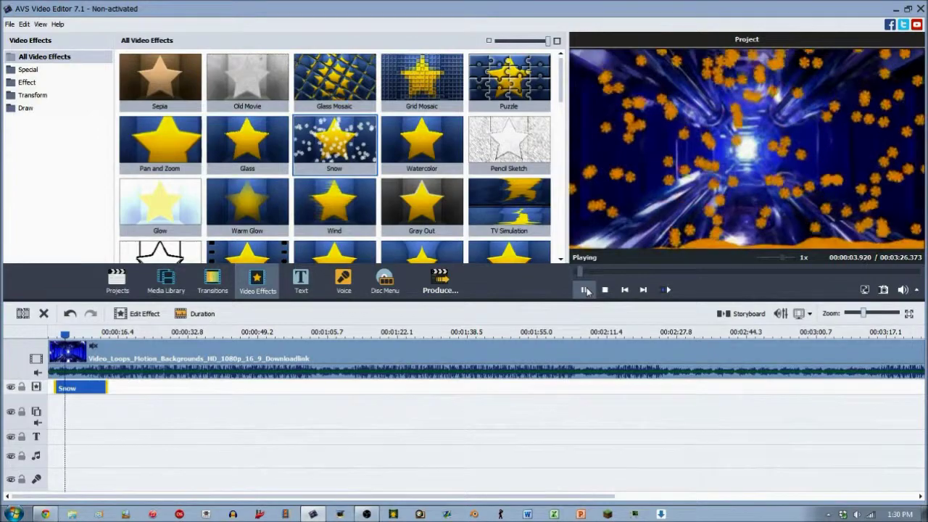
- Preview the Particles effect from the effects grid
mouse_move(560, 73)
left_mouse_down()
mouse_move(569, 211)
mouse_move(559, 72)
left_mouse_up()
left_click(160, 66)
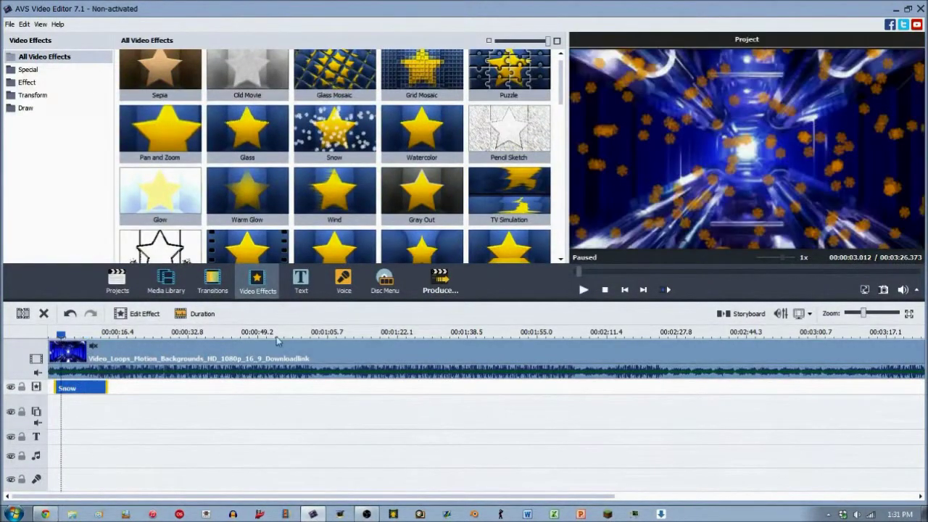